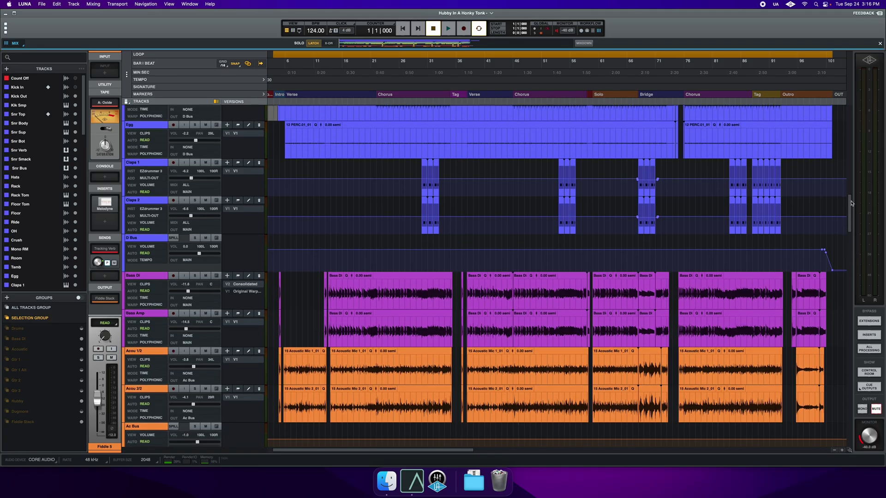
# Scroll down to the guitar tracks and drag open a fade on the 16 EG 1 SM57_01 clip
pyautogui.scroll(-3, 851, 208)
pyautogui.moveTo(851, 208); pyautogui.dragTo(851, 226)
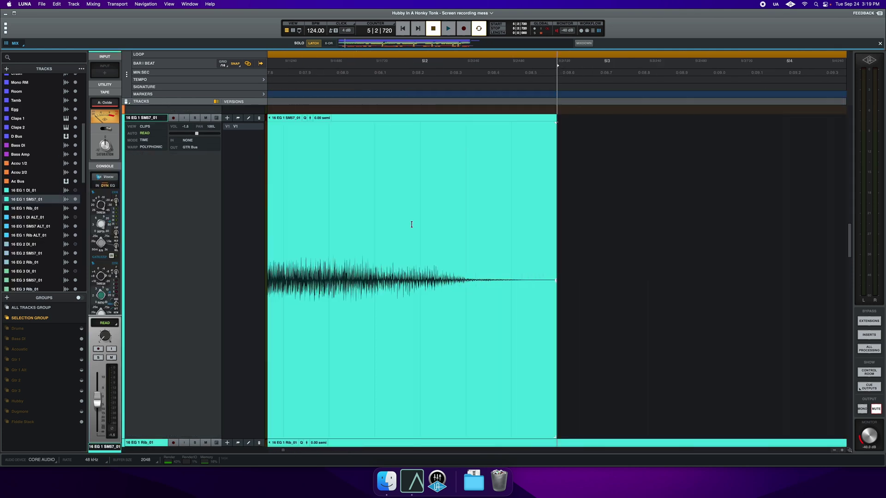
pyautogui.moveTo(556, 280); pyautogui.dragTo(509, 280)
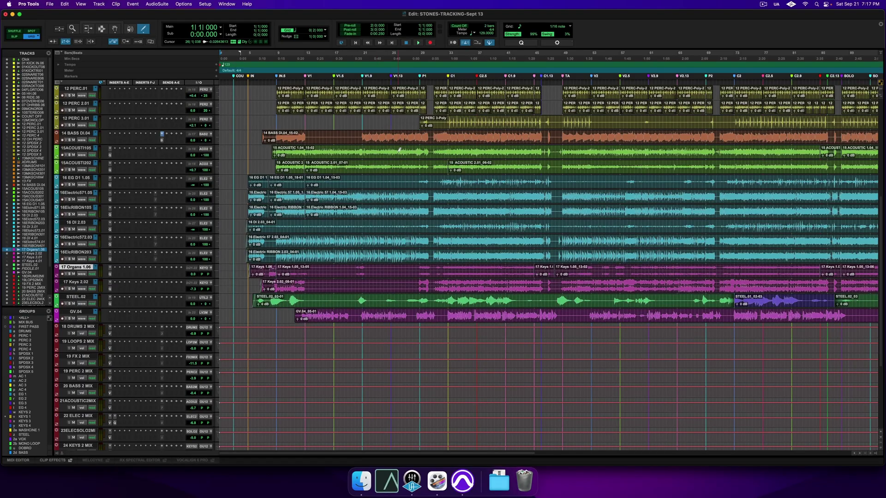
# Commit the selected STONES-TRACKING-Sept 13 tracks, rendering them to audio
pyautogui.press('Return')
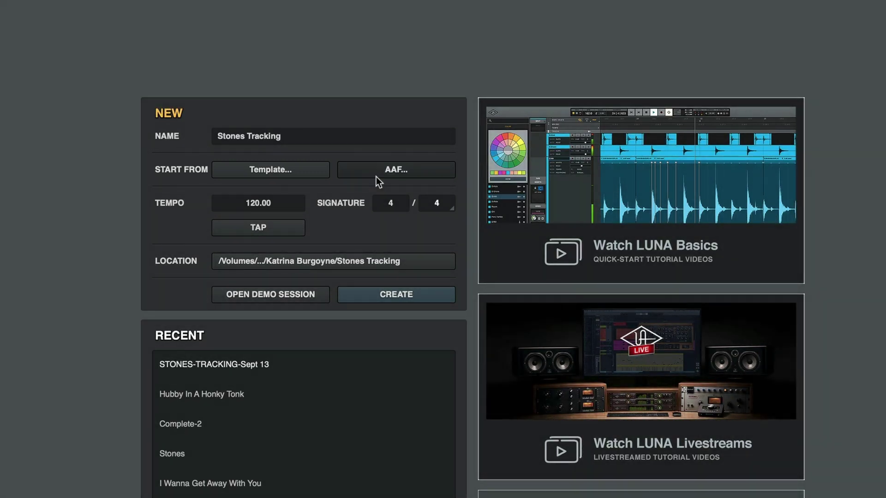
# Choose the STONES-TRACKING-Sept 13 AAF from Desktop/Stones Tracking as the session's starting point
pyautogui.click(377, 177)
pyautogui.click(194, 132)
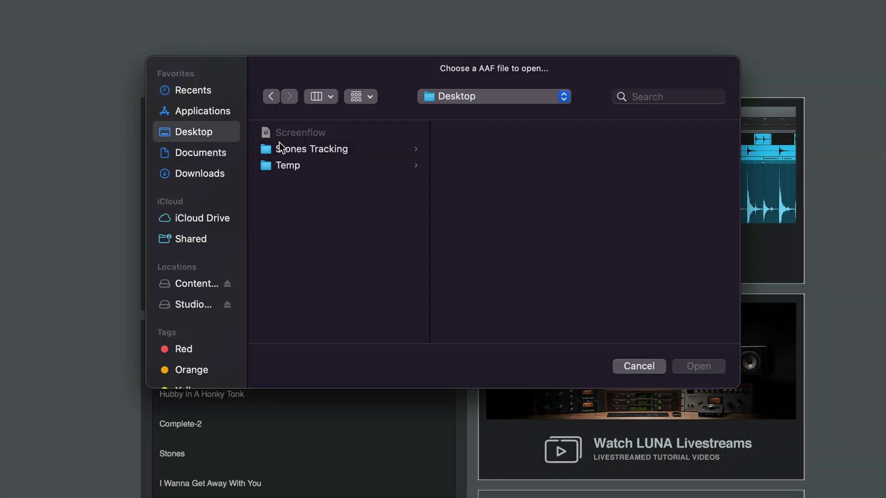
pyautogui.click(292, 148)
pyautogui.scroll(-5, 522, 242)
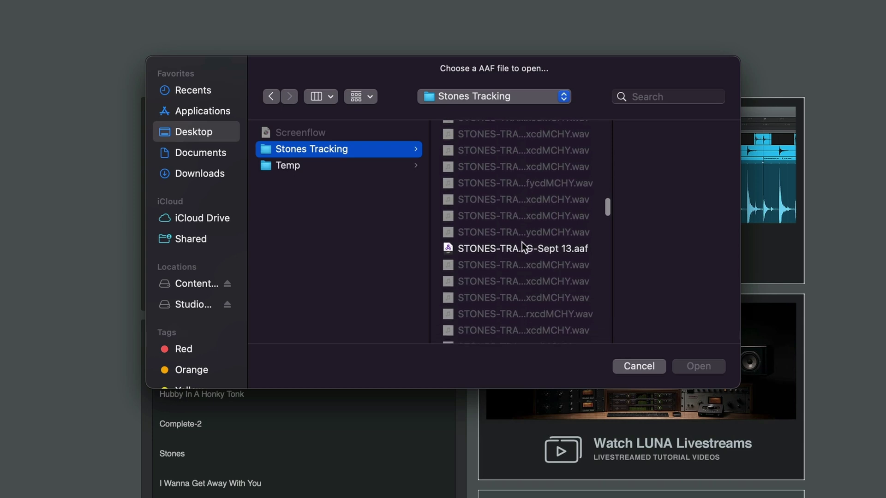
pyautogui.click(520, 248)
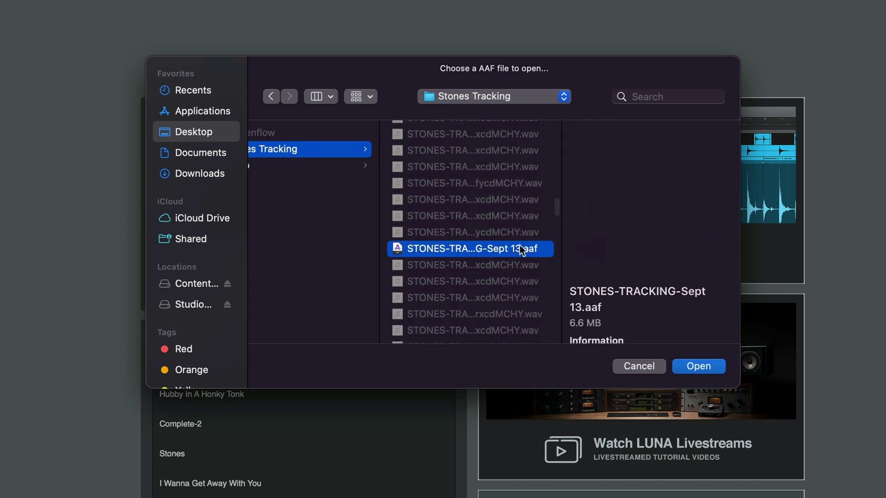
pyautogui.click(689, 364)
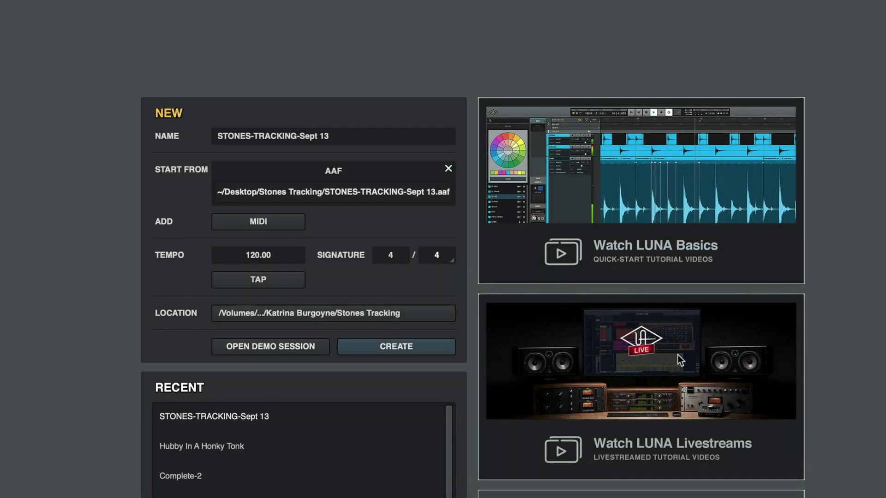
# Add the Tempo & Markers MIDI file to the new session
pyautogui.click(278, 220)
pyautogui.click(639, 312)
pyautogui.click(698, 366)
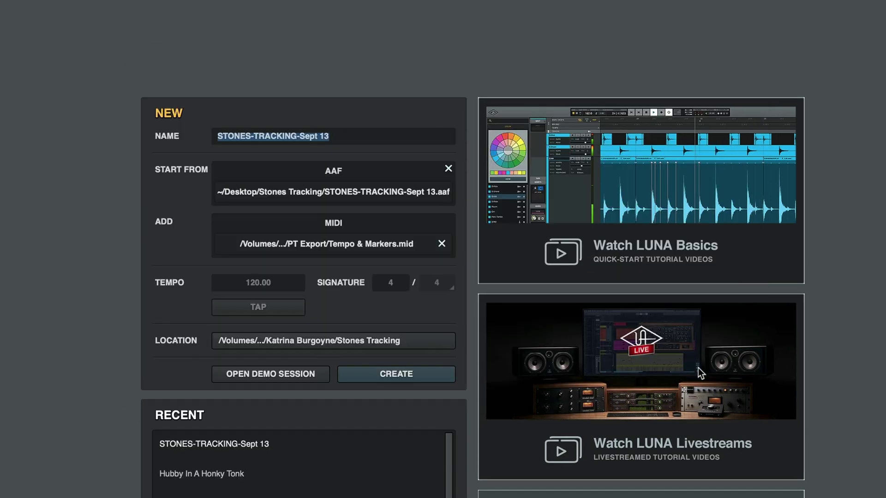
# Set the session location to the Stones Tracking folder and create the session
pyautogui.click(392, 344)
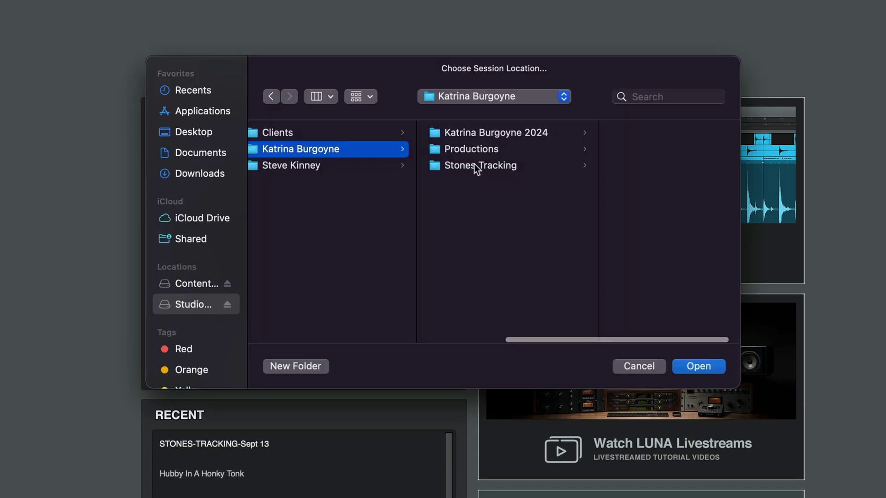
pyautogui.click(475, 164)
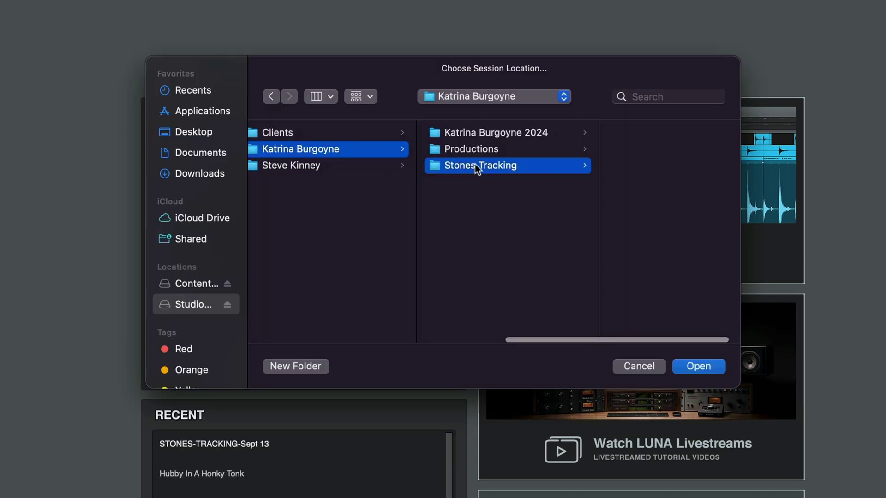
pyautogui.click(716, 366)
pyautogui.click(410, 374)
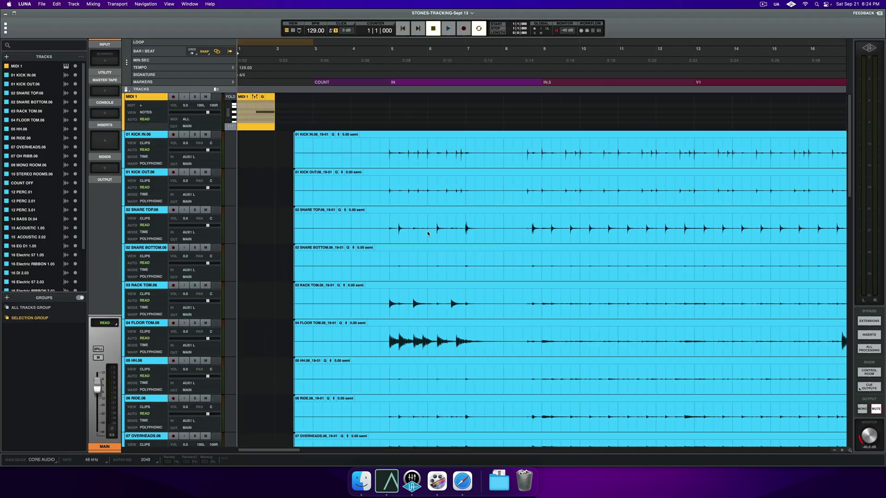
# Zoom to fit so all tracks and markers across bars 1–127 are visible
pyautogui.hotkey('alt', 'z')
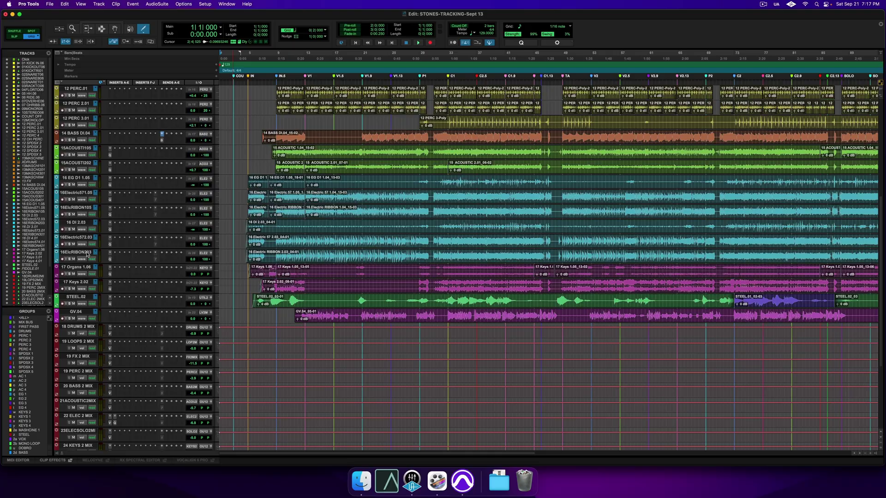
# Select all tracks in the Pro Tools Edit window with Cmd+A
pyautogui.press('super+a')
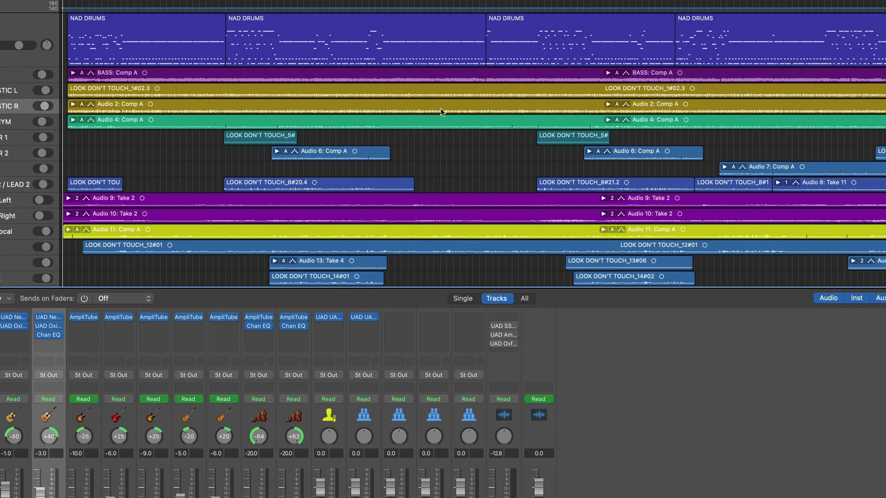
# Bounce the Audio 2: Comp A region in place as a new track named 'Acoustic R Bounced'
pyautogui.rightClick(441, 112)
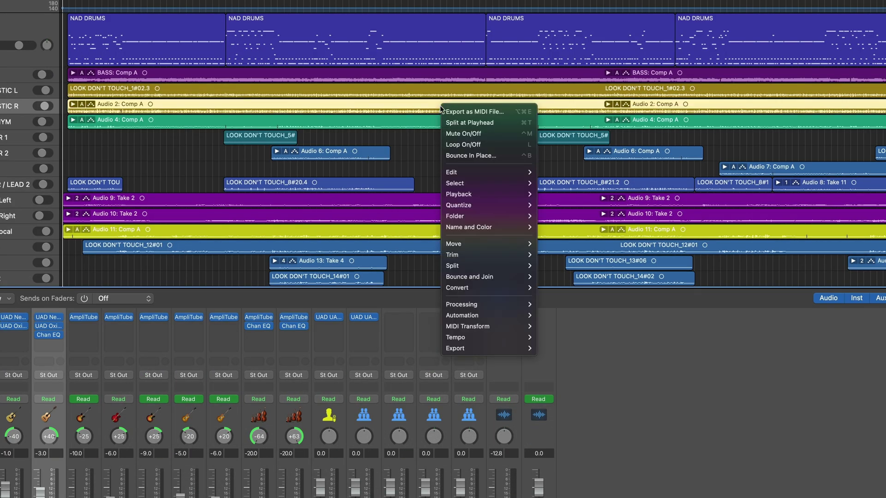
pyautogui.click(472, 156)
pyautogui.write('Acoustic R Bounced')
pyautogui.press('Return')
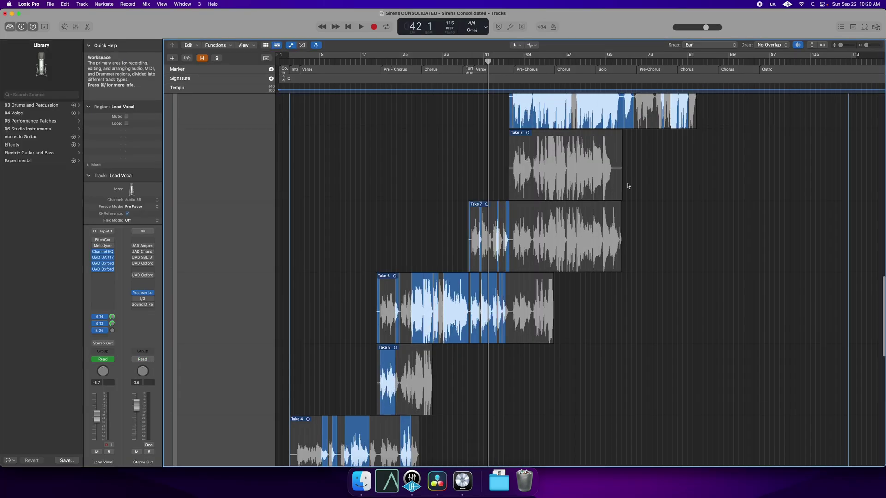
pyautogui.scroll(10, 627, 185)
pyautogui.scroll(10, 628, 186)
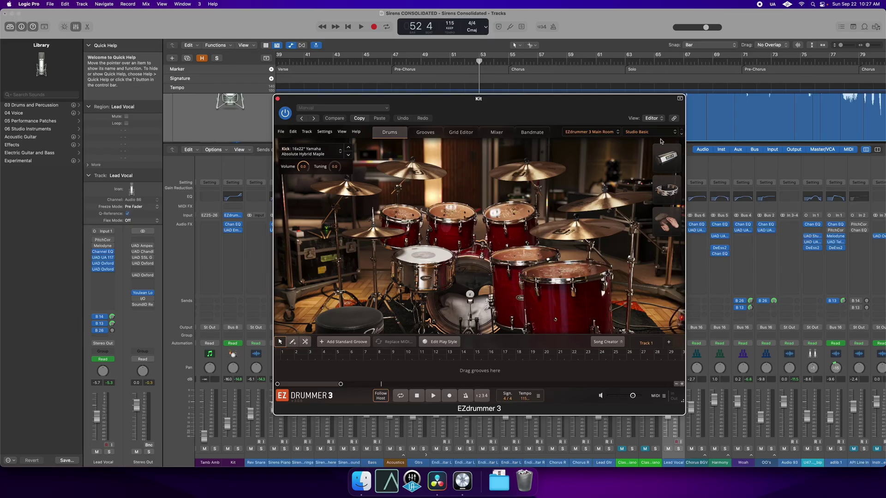
# Save the current EZdrummer 3 kit and mixer as a user preset named Sirens
pyautogui.click(655, 133)
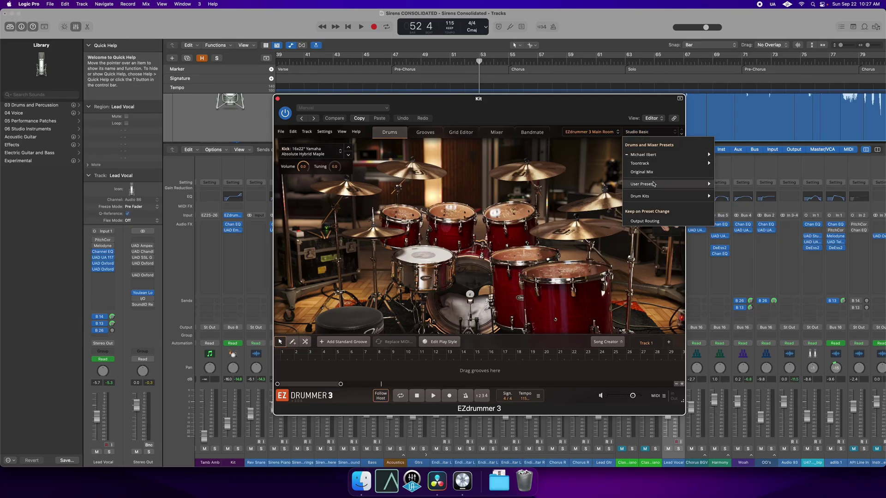
pyautogui.moveTo(654, 185)
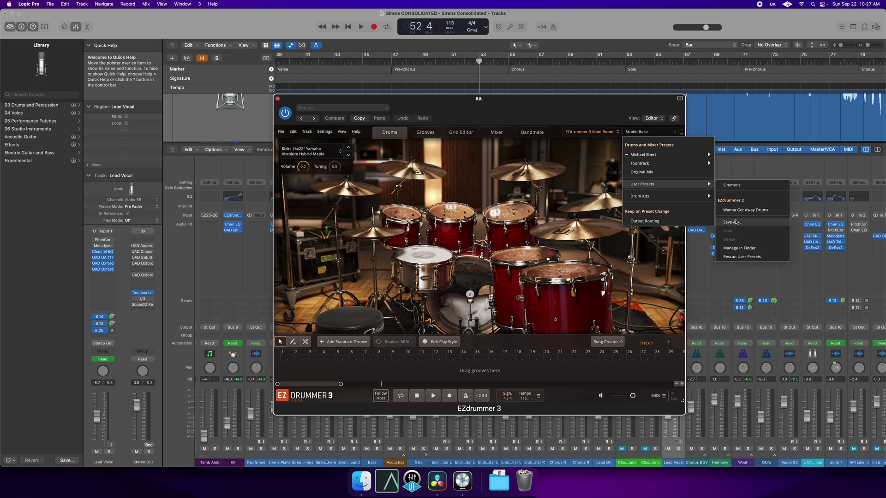
pyautogui.click(731, 222)
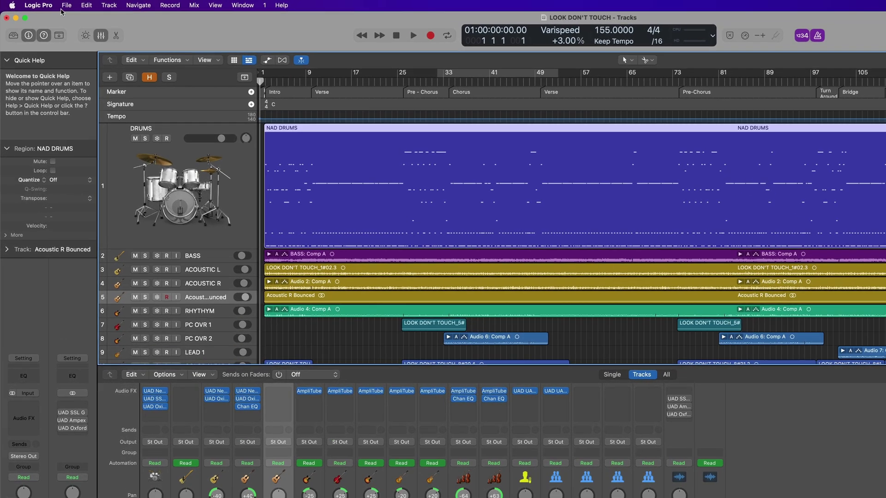
# Export LOOK DON'T TOUCH as a 44.1 kHz AAF into a new Look Don't Touch Export folder
pyautogui.click(48, 5)
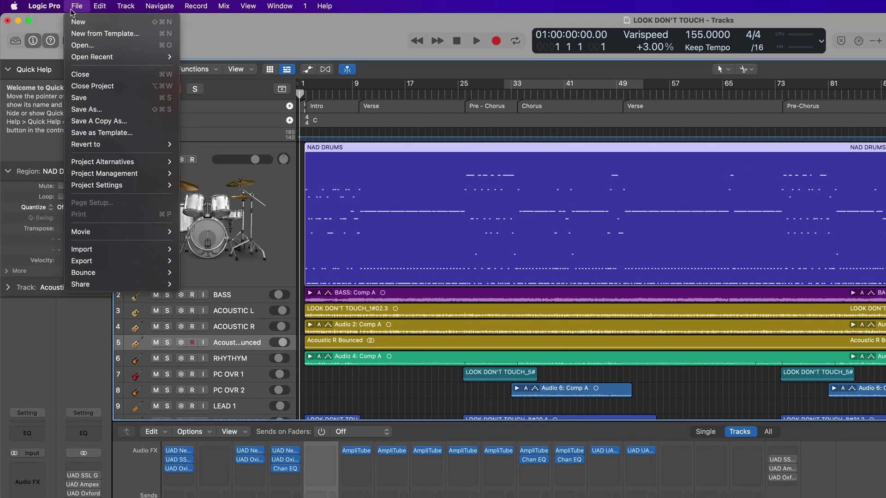
pyautogui.moveTo(152, 261)
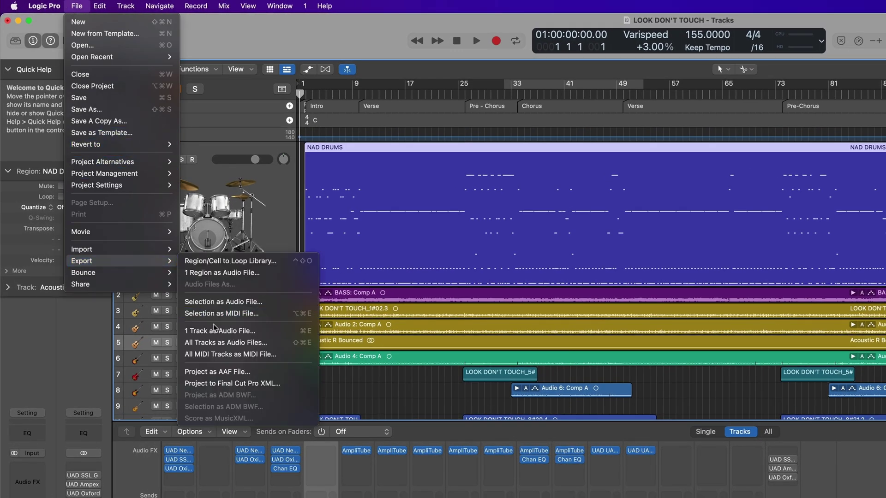
pyautogui.click(231, 373)
pyautogui.click(809, 282)
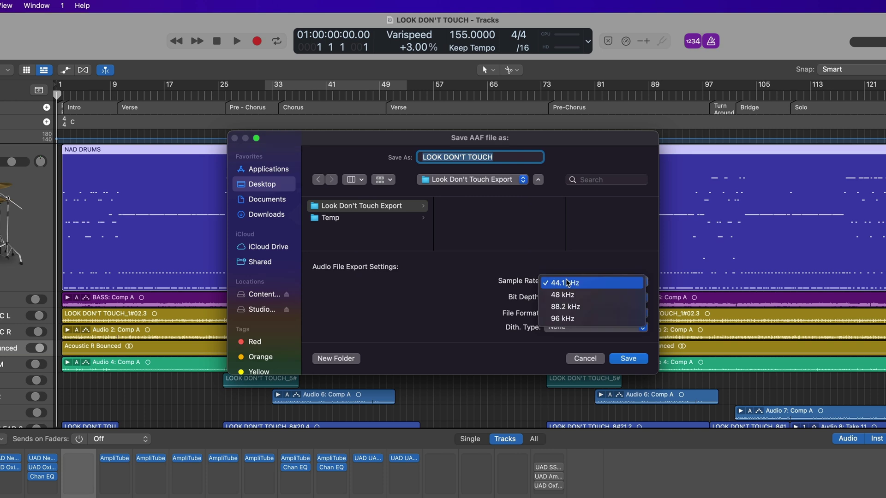
pyautogui.click(567, 283)
pyautogui.click(562, 297)
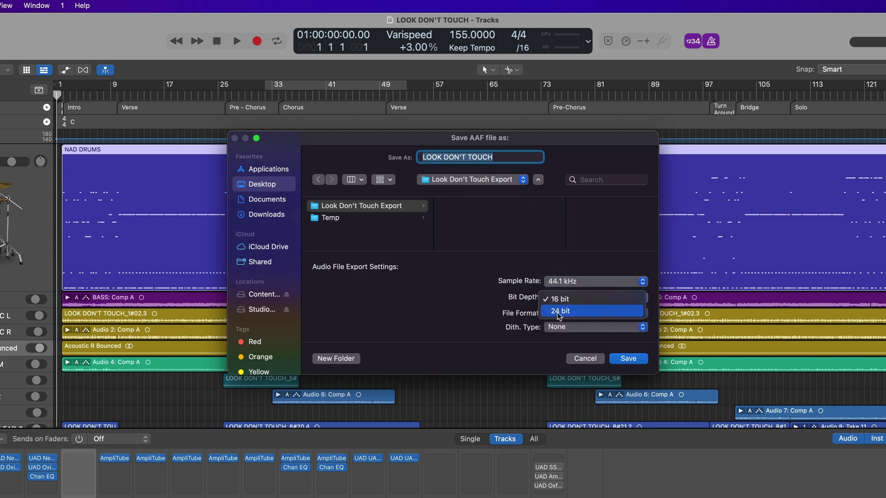
pyautogui.click(558, 314)
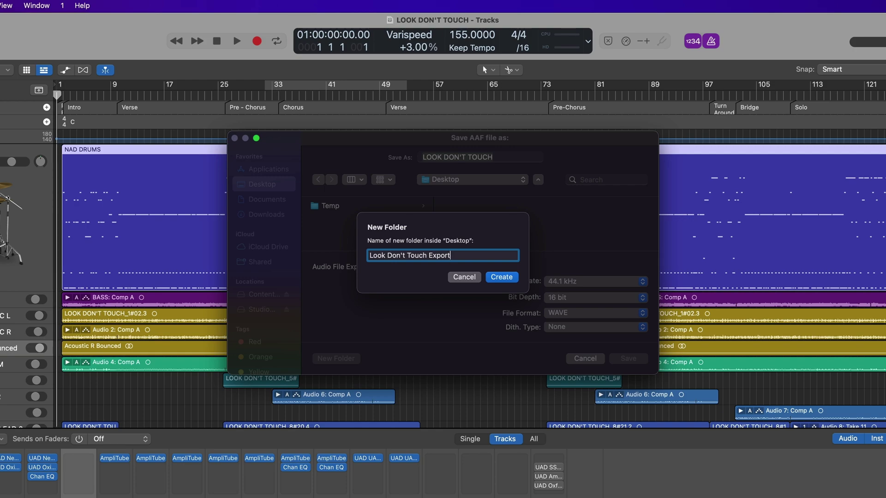
pyautogui.press('Return')
pyautogui.click(628, 359)
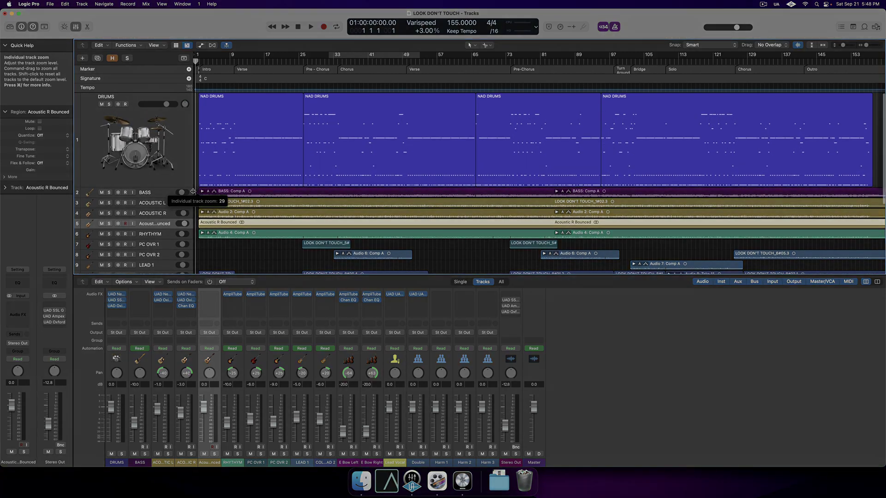
# Join the four NAD DRUMS regions into one continuous drum region
pyautogui.click(233, 150)
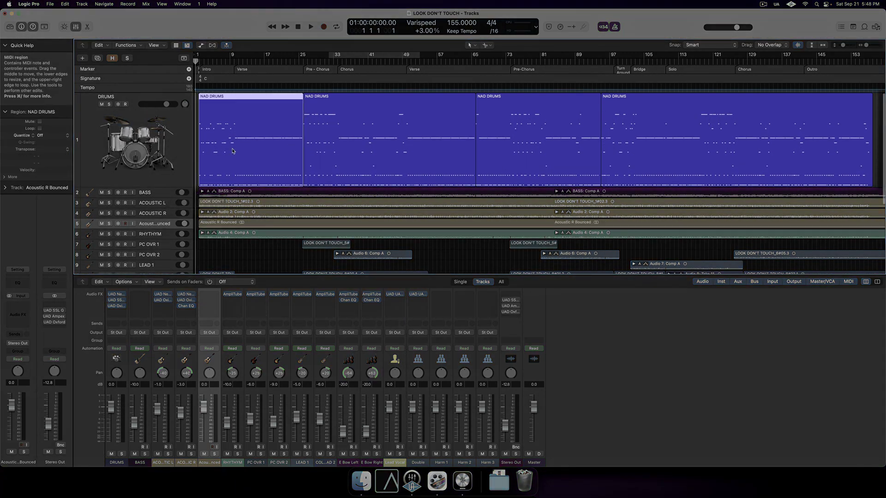
pyautogui.keyDown('shift'); pyautogui.click(315, 149); pyautogui.keyUp('shift')
pyautogui.keyDown('shift'); pyautogui.click(502, 146); pyautogui.keyUp('shift')
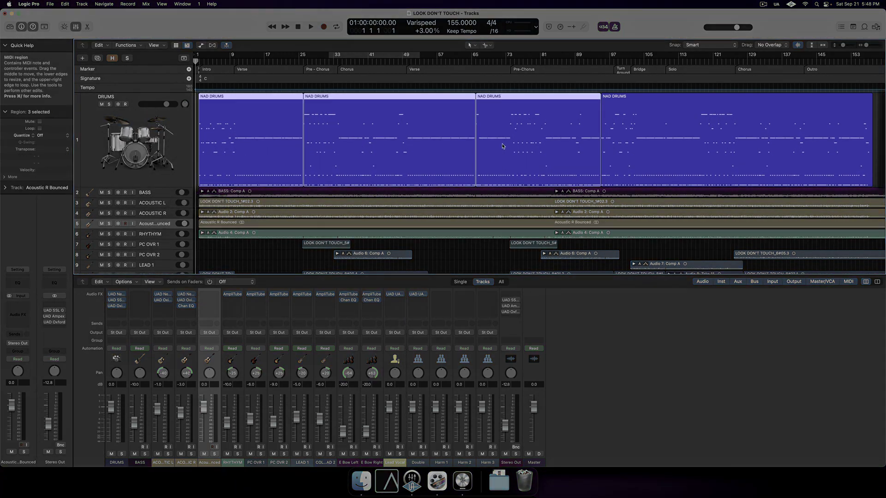
pyautogui.keyDown('shift'); pyautogui.click(622, 146); pyautogui.keyUp('shift')
pyautogui.press('super+j')
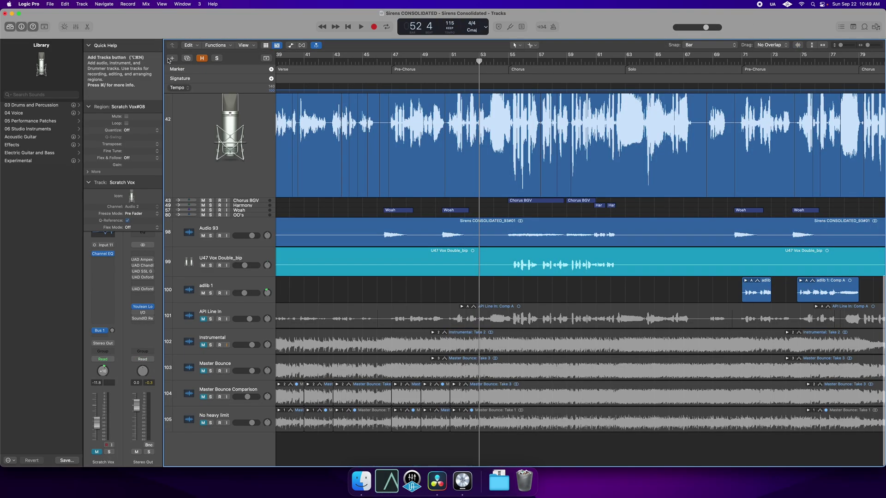
# Add a Classic Electric Piano instrument track with a new MIDI region containing one note
pyautogui.press('alt+super+n')
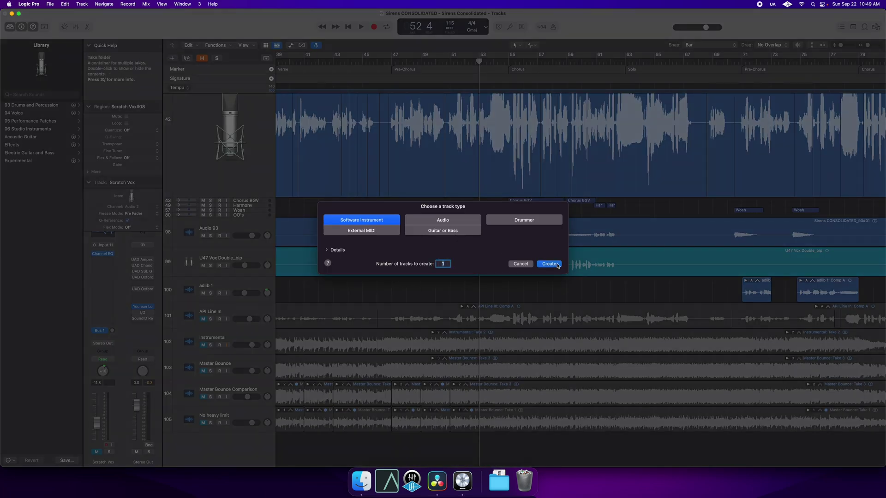
pyautogui.click(549, 264)
pyautogui.rightClick(293, 451)
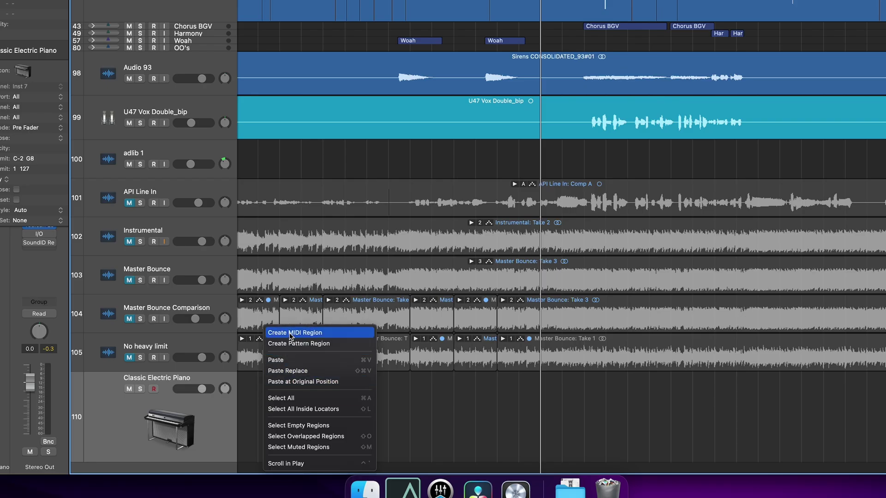
pyautogui.click(291, 332)
pyautogui.doubleClick(268, 417)
pyautogui.click(225, 319)
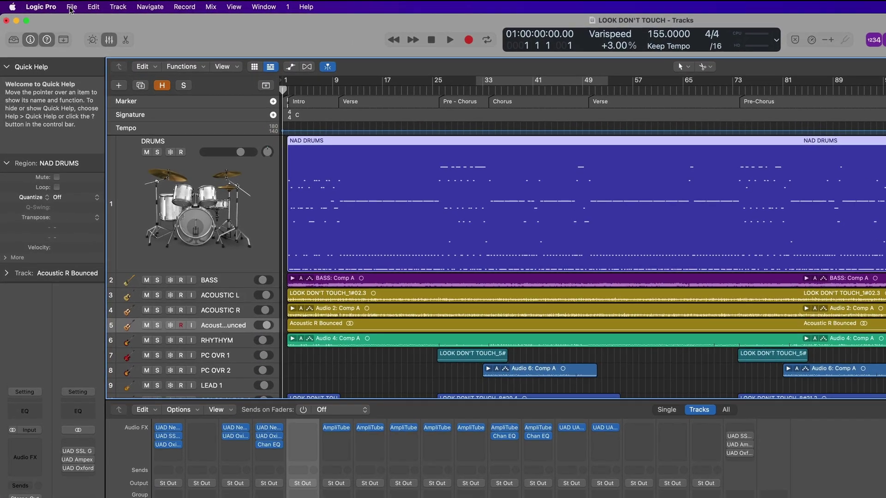
# Save all MIDI tracks as the LOOK DON'T TOUCH MIDI file in the Look Don't Touch Export folder
pyautogui.click(71, 8)
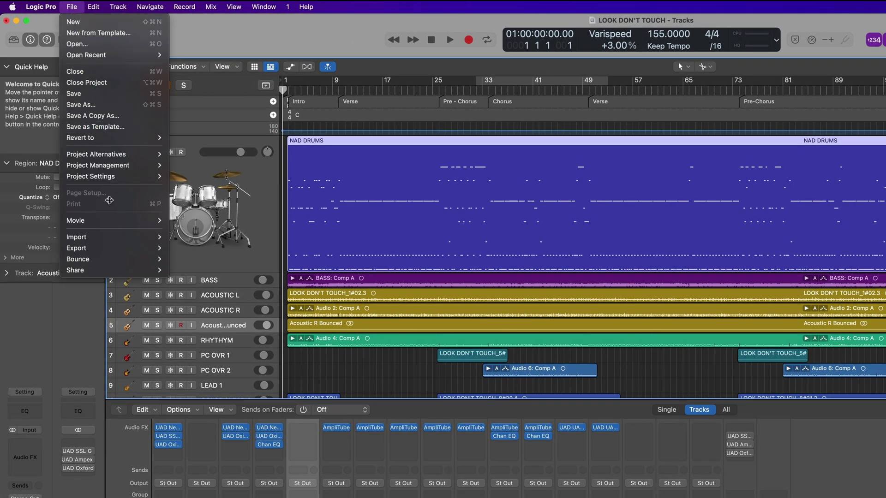
pyautogui.moveTo(131, 255)
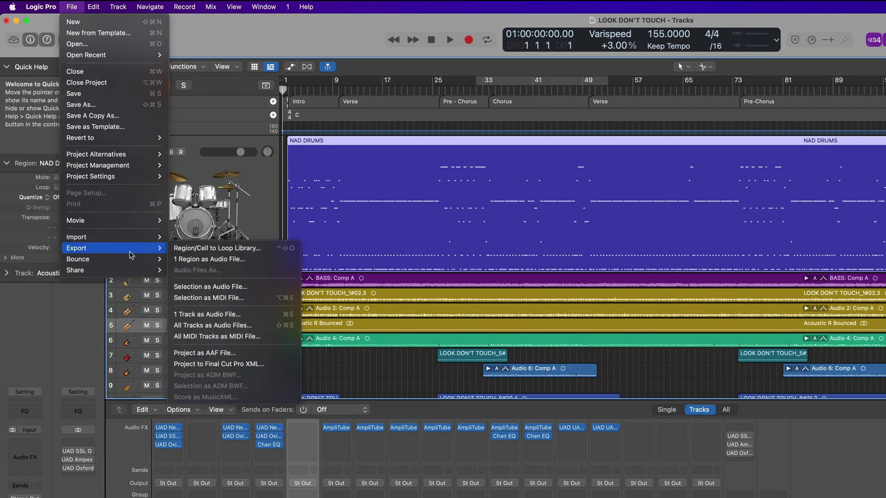
pyautogui.click(243, 337)
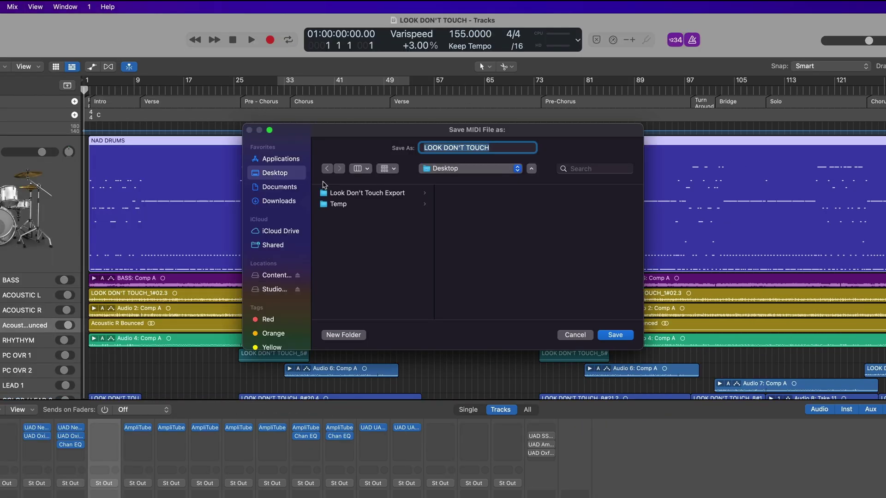
pyautogui.click(358, 195)
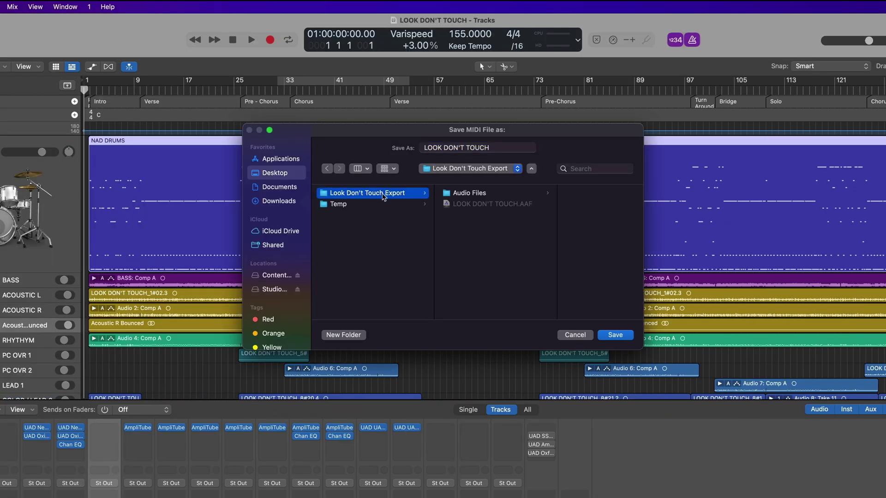
pyautogui.click(615, 335)
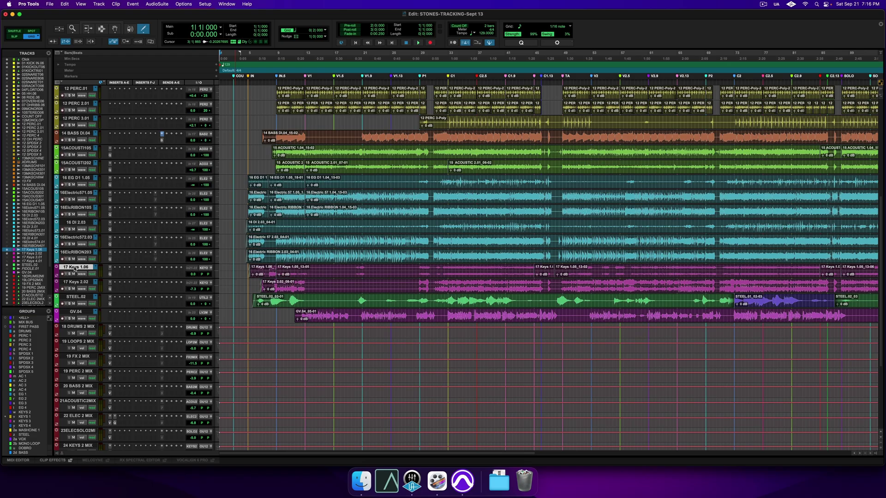
# Choose Rename from the 17 Keys 1.06 track name's context menu
pyautogui.rightClick(74, 267)
pyautogui.click(126, 382)
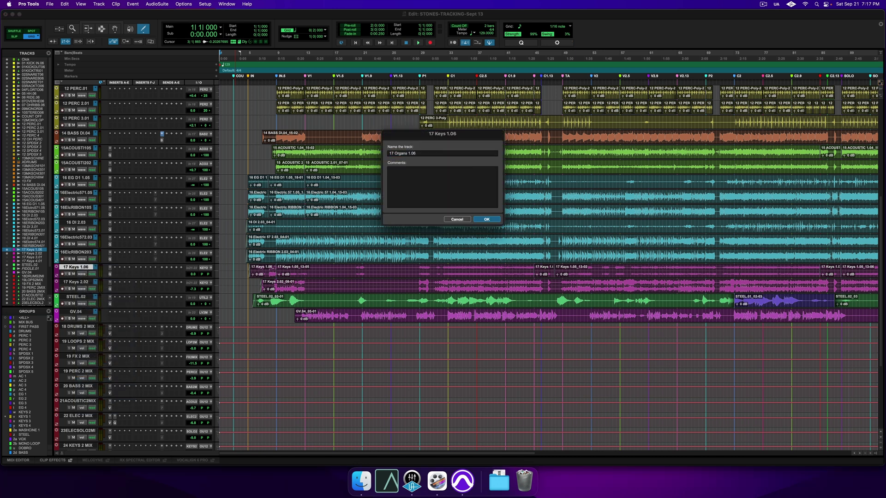
# Confirm the name 17 Organs 1.06, commit the 15 ACOUSTIC 2 clip's track, then select all tracks
pyautogui.press('Return')
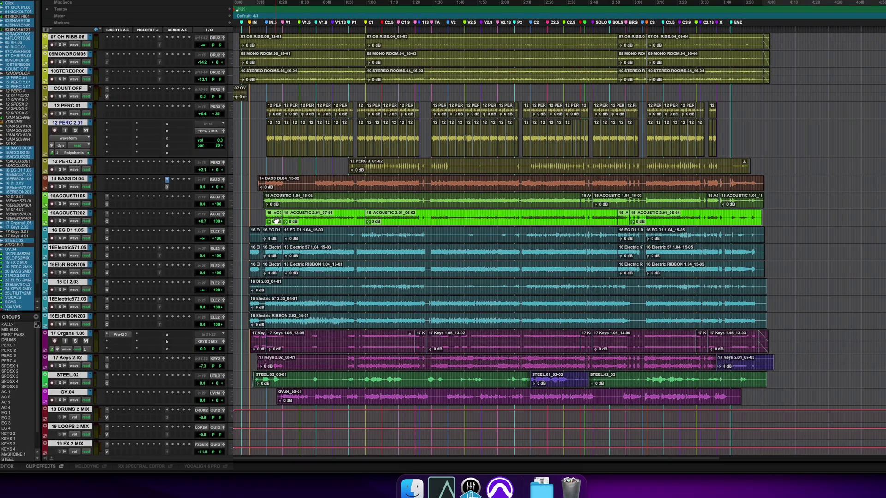
pyautogui.rightClick(262, 205)
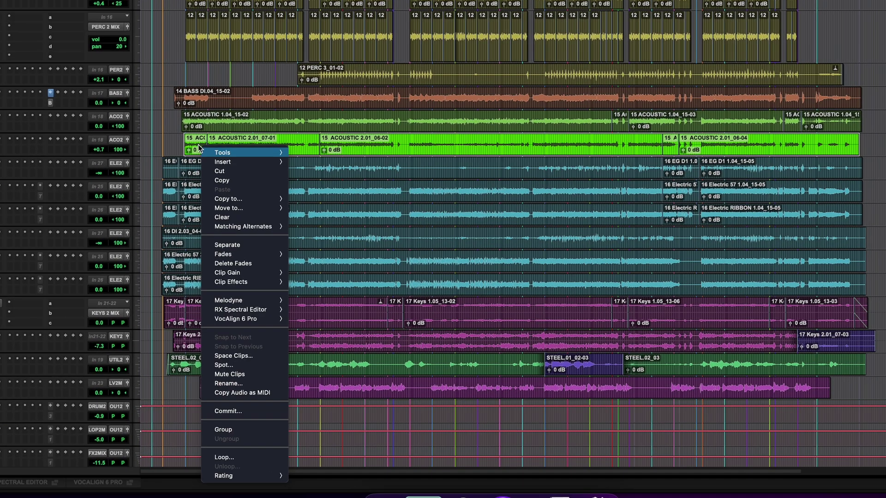
pyautogui.click(242, 412)
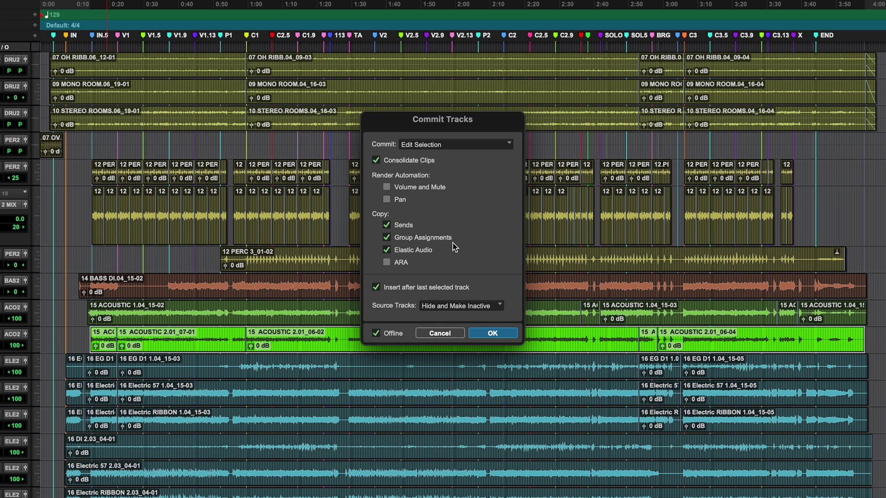
pyautogui.click(486, 340)
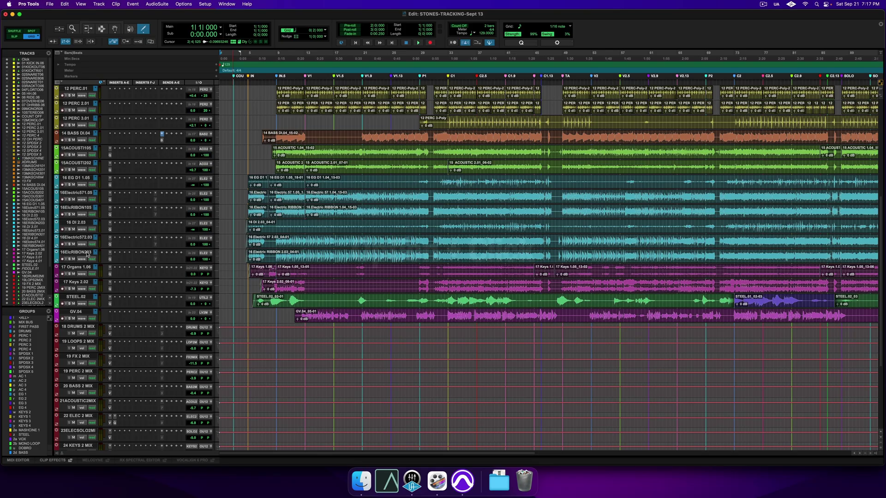
pyautogui.keyDown('alt'); pyautogui.click(87, 253); pyautogui.keyUp('alt')
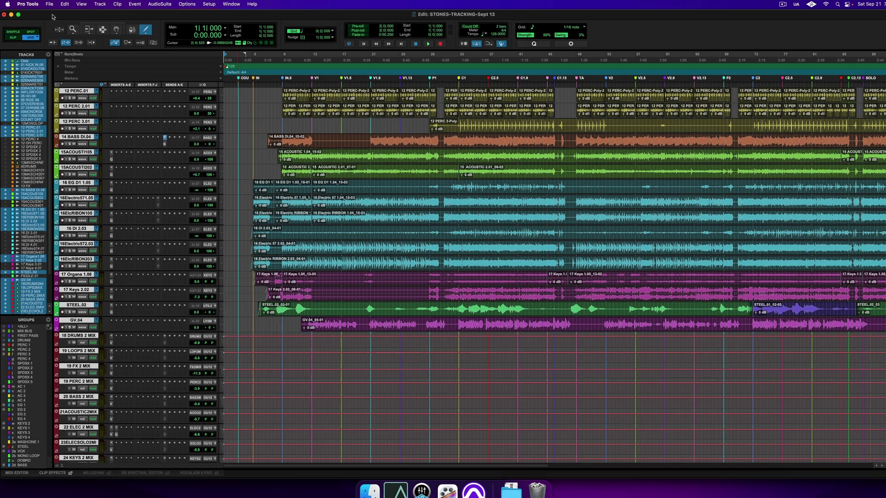
# Export the selected tracks as an AAF, multi-channel off, media consolidated into Stones Tracking
pyautogui.click(49, 4)
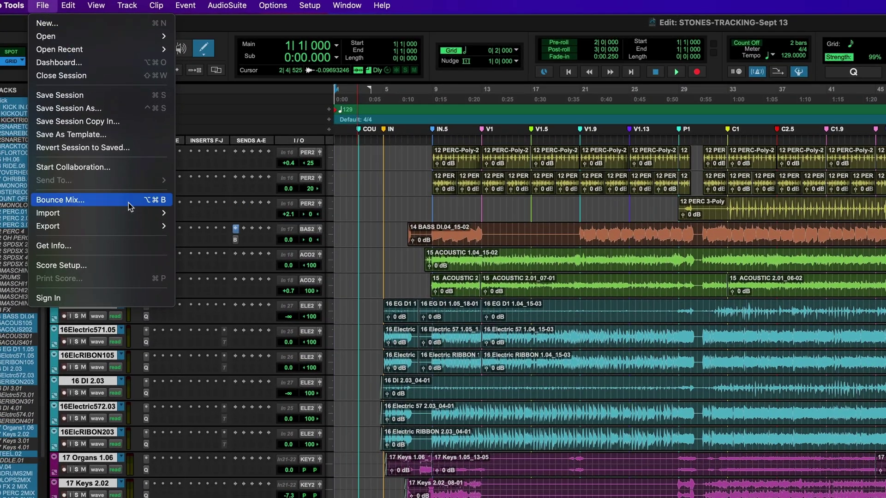
pyautogui.moveTo(116, 179)
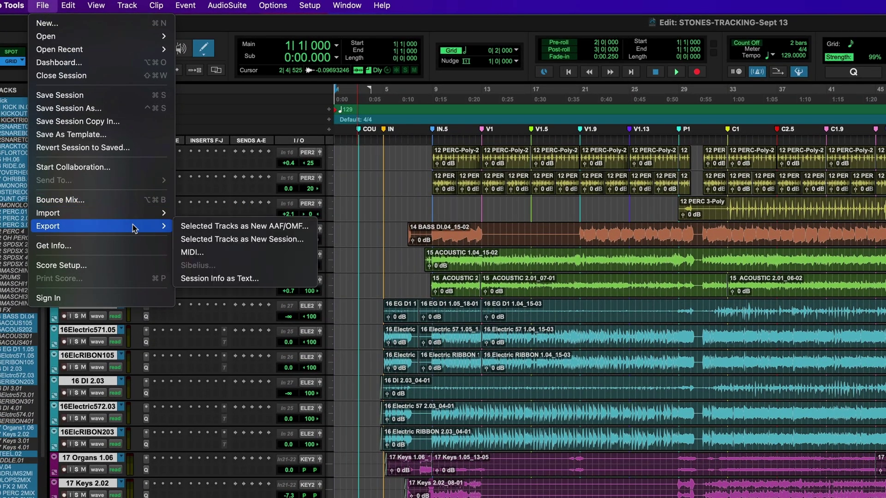
pyautogui.click(192, 226)
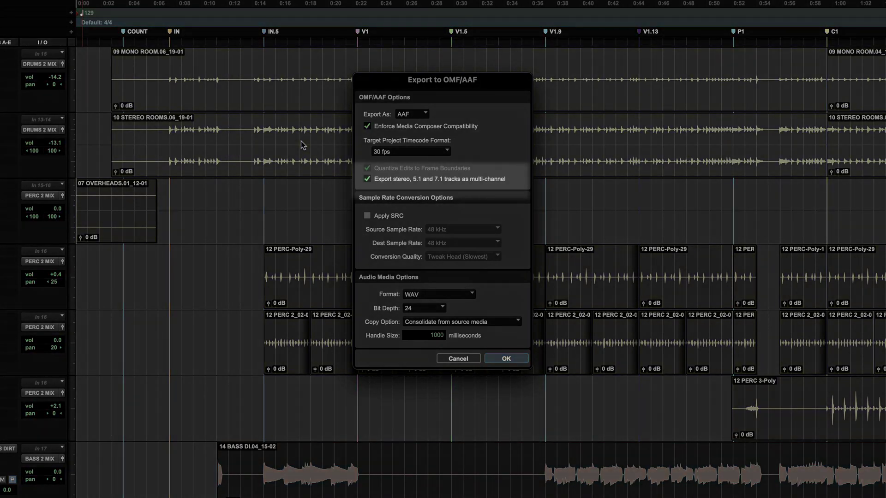
pyautogui.click(368, 179)
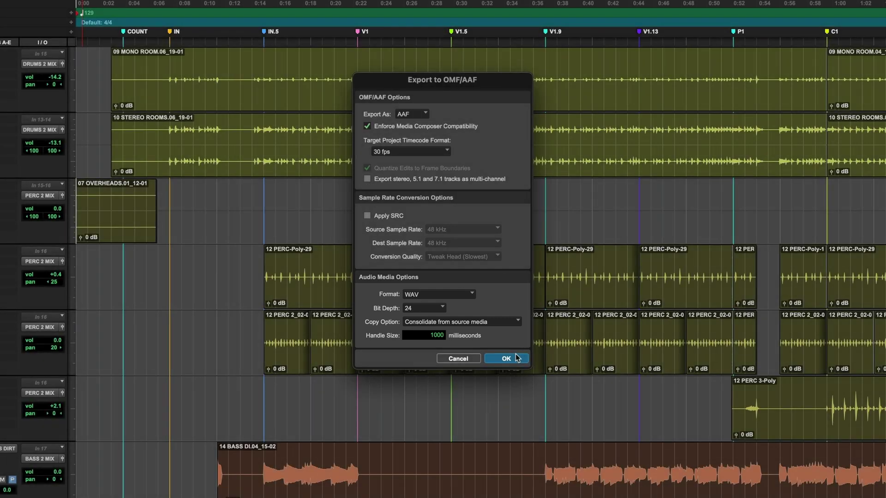
pyautogui.click(517, 357)
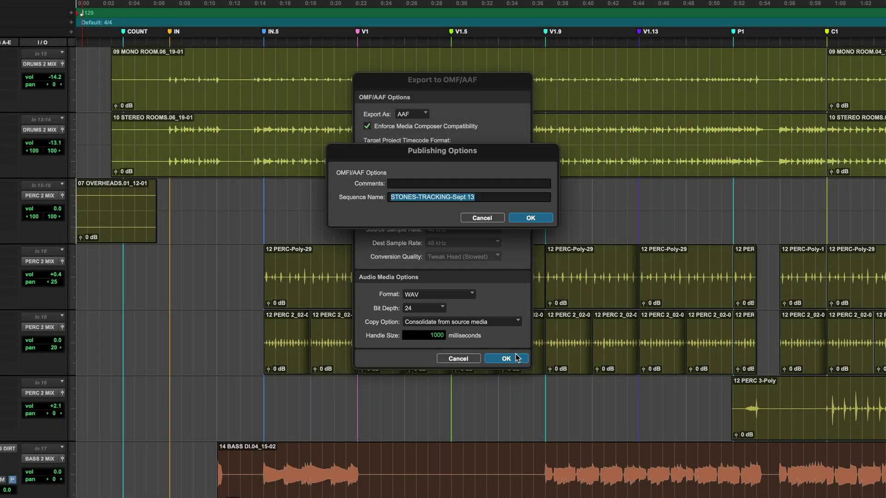
pyautogui.click(530, 218)
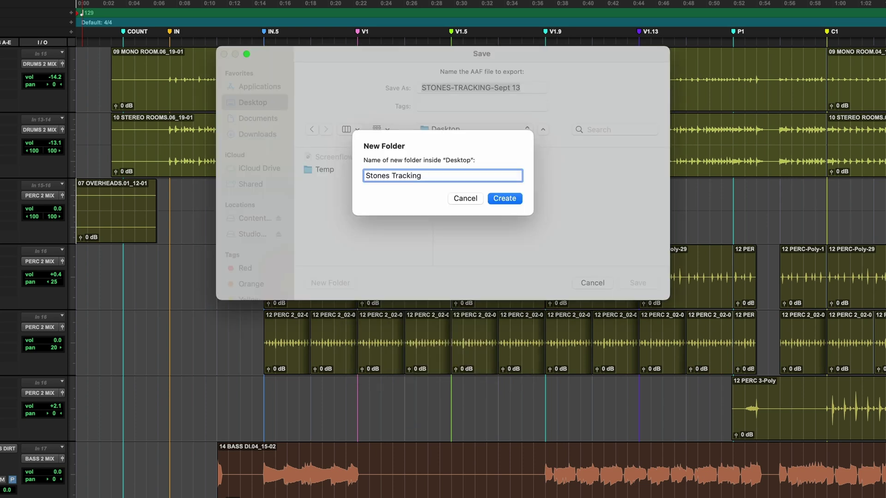
pyautogui.press('Return')
pyautogui.click(652, 282)
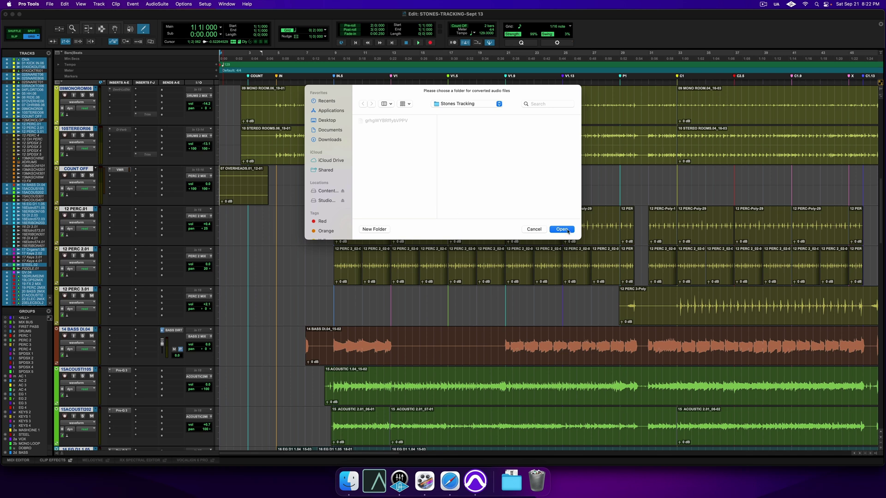
pyautogui.click(561, 229)
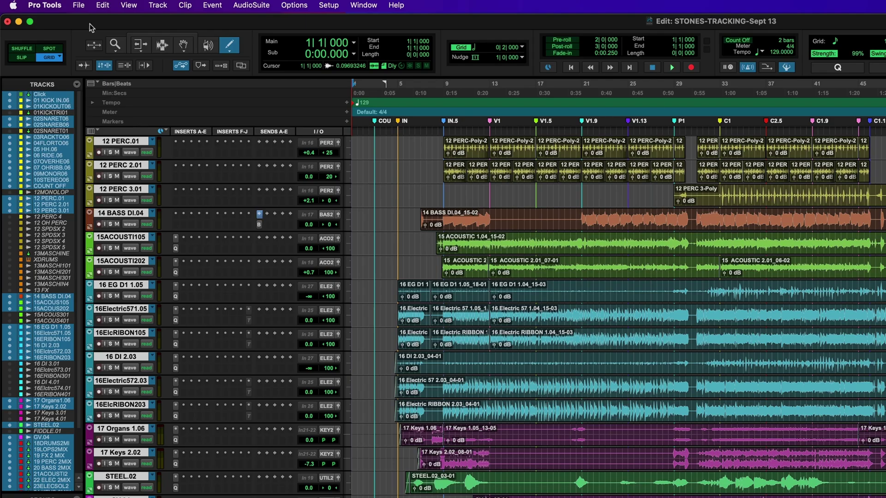
# Export the session MIDI as a format 1 (multitrack) MIDI file to PT Export
pyautogui.click(78, 5)
pyautogui.moveTo(139, 214)
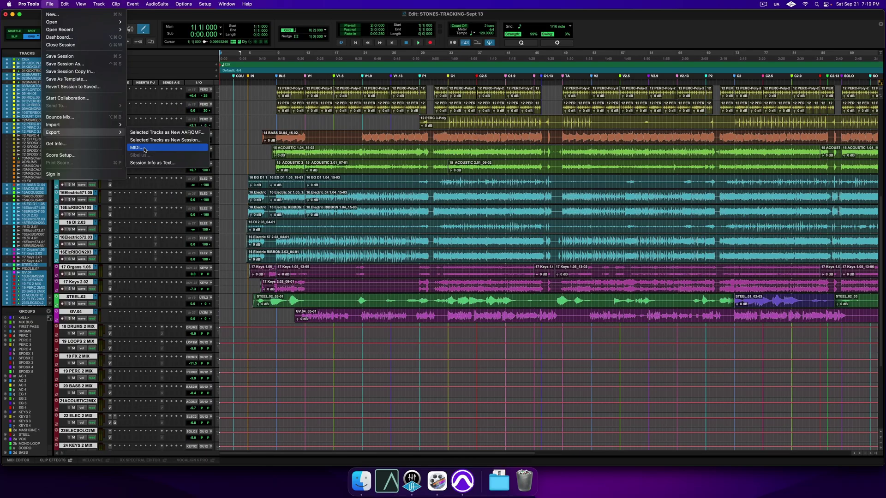
pyautogui.click(226, 237)
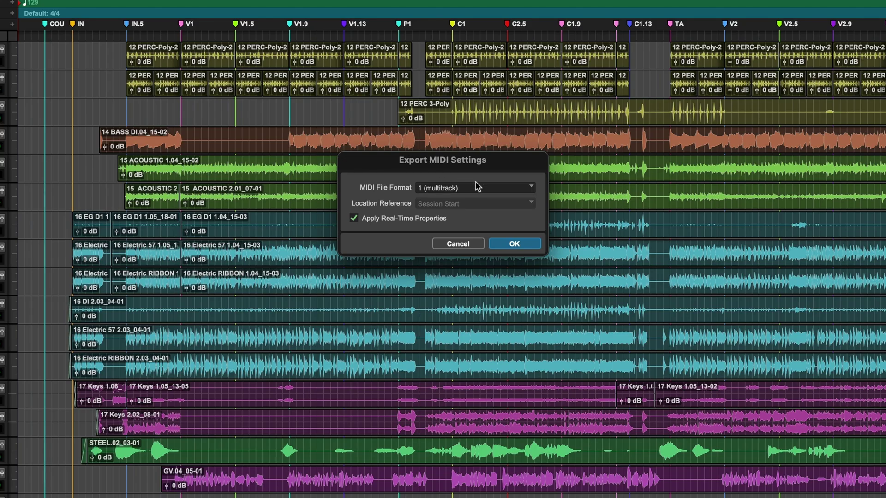
pyautogui.click(525, 191)
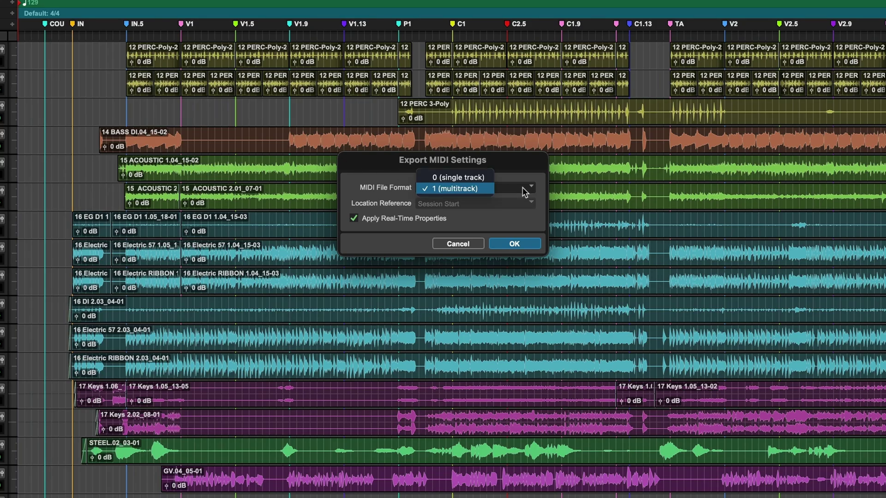
pyautogui.click(491, 188)
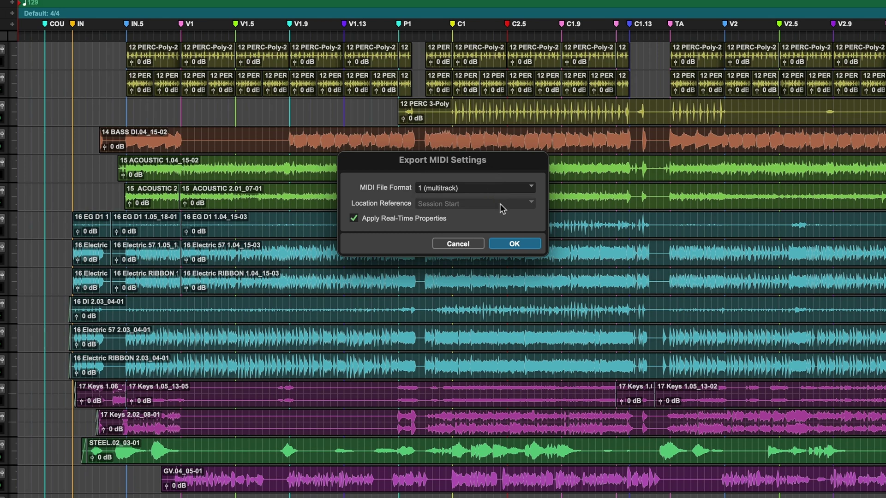
pyautogui.click(516, 244)
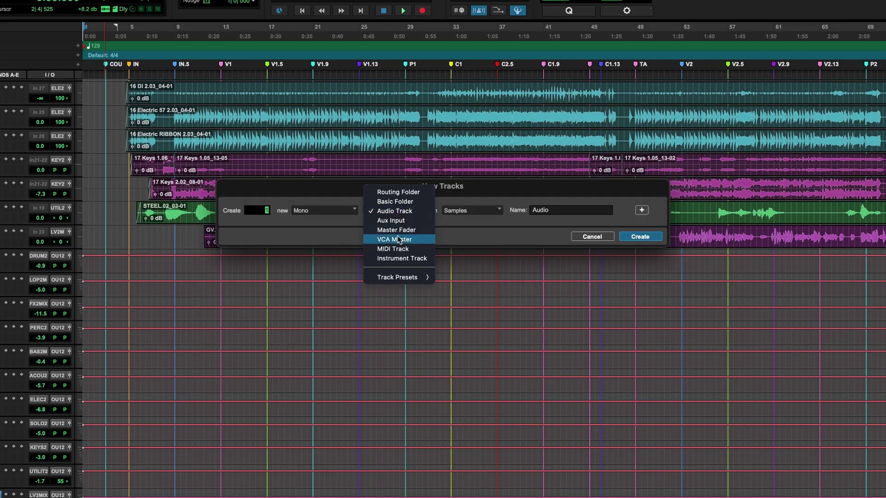
# Create a MIDI track called MIDI 1 and pencil in a note near the session start
pyautogui.click(394, 248)
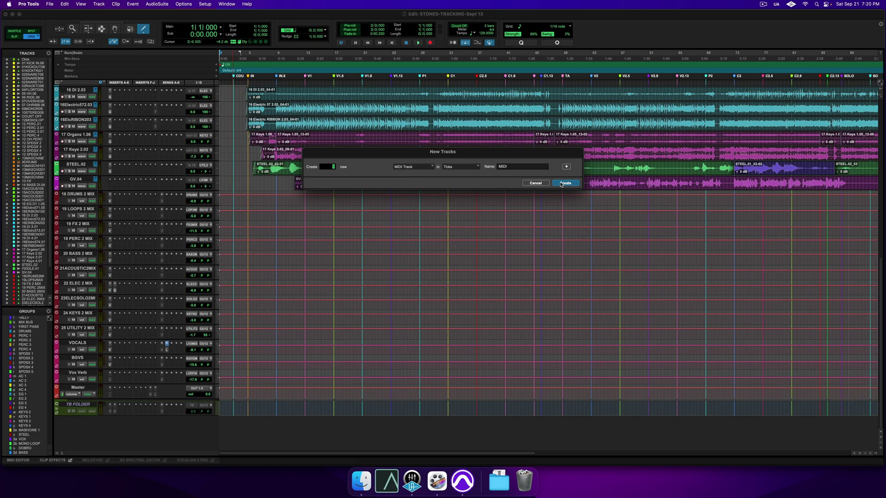
pyautogui.click(561, 184)
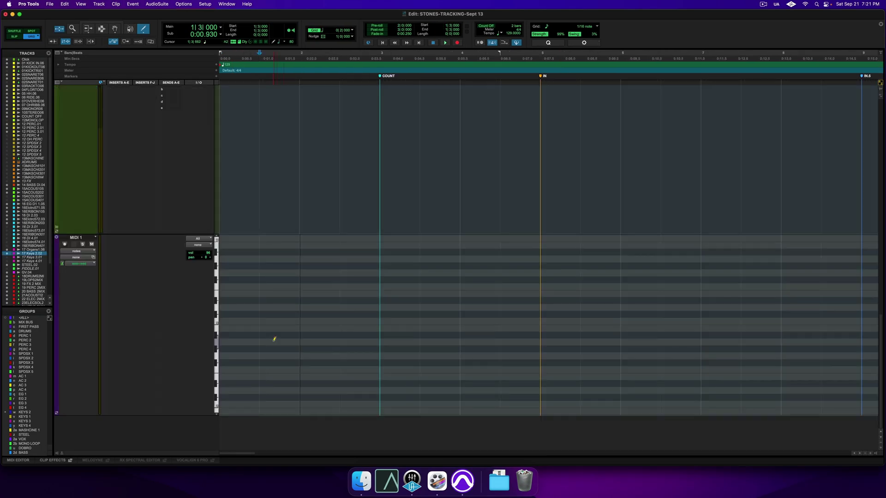
pyautogui.click(273, 342)
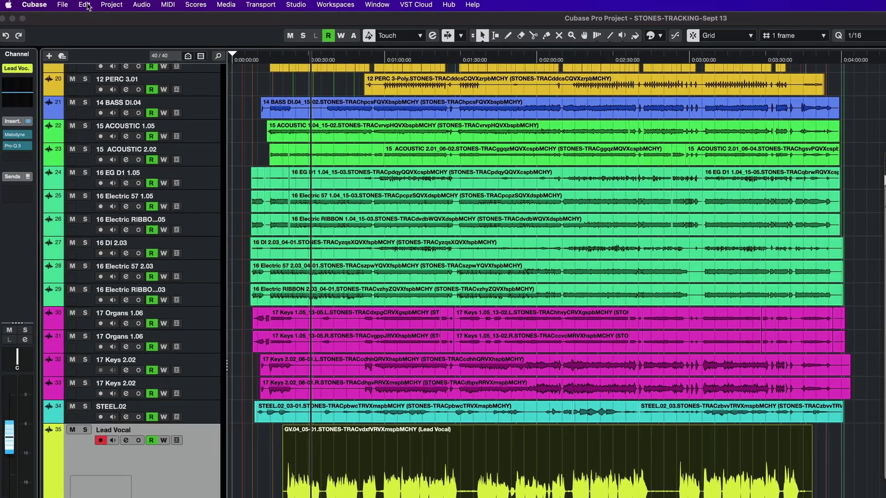
# Render the lead vocal in place with the current settings
pyautogui.click(62, 4)
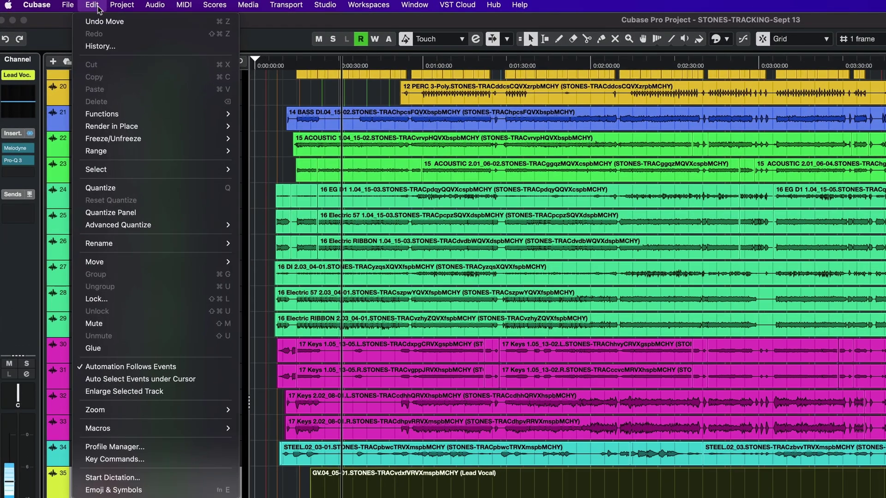
pyautogui.moveTo(171, 131)
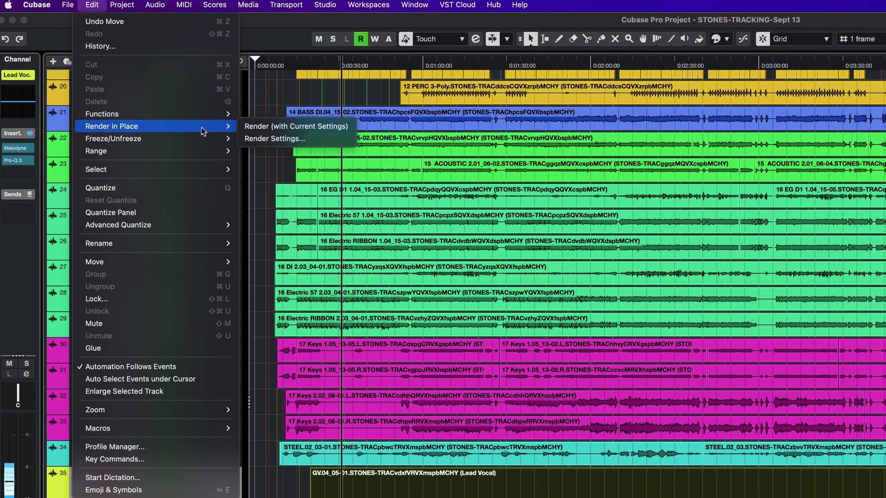
pyautogui.click(296, 126)
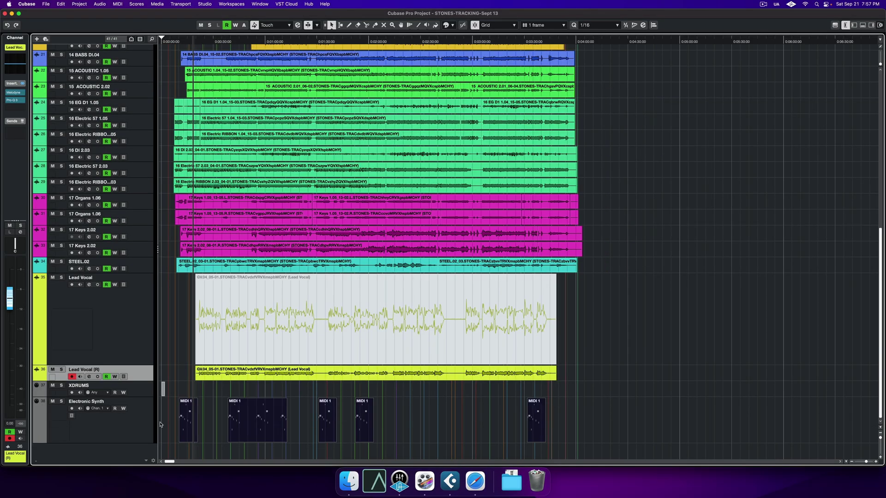
# Bounce the Electronic Synth MIDI parts into one part and set the locator range to about 4:00
pyautogui.click(115, 4)
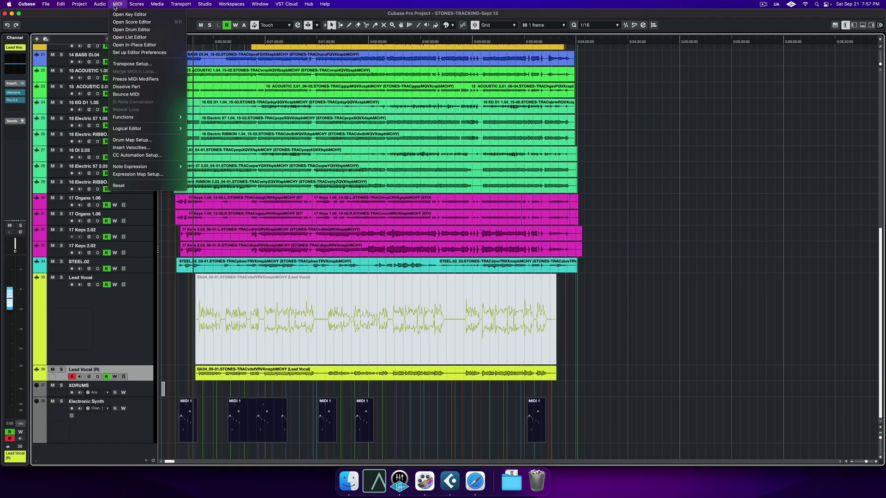
pyautogui.click(129, 94)
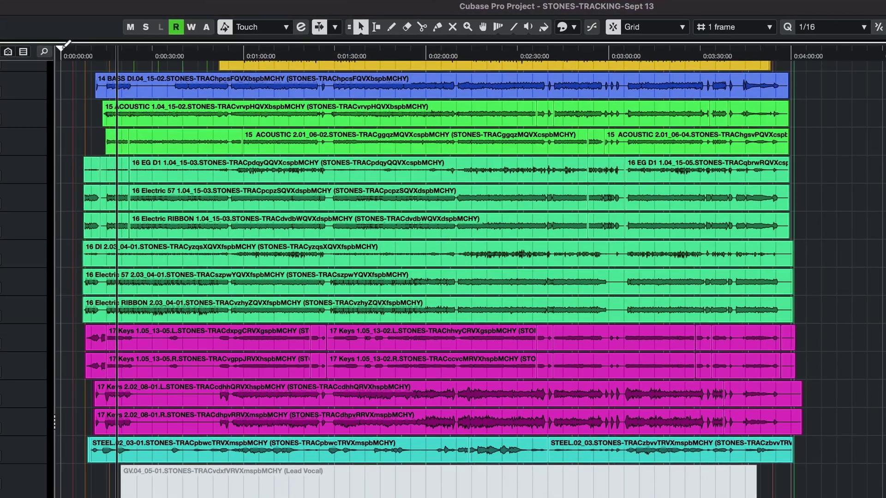
pyautogui.moveTo(102, 43); pyautogui.dragTo(608, 73)
pyautogui.moveTo(660, 79)
pyautogui.mouseDown()
pyautogui.moveTo(820, 83)
pyautogui.moveTo(805, 82)
pyautogui.mouseUp()
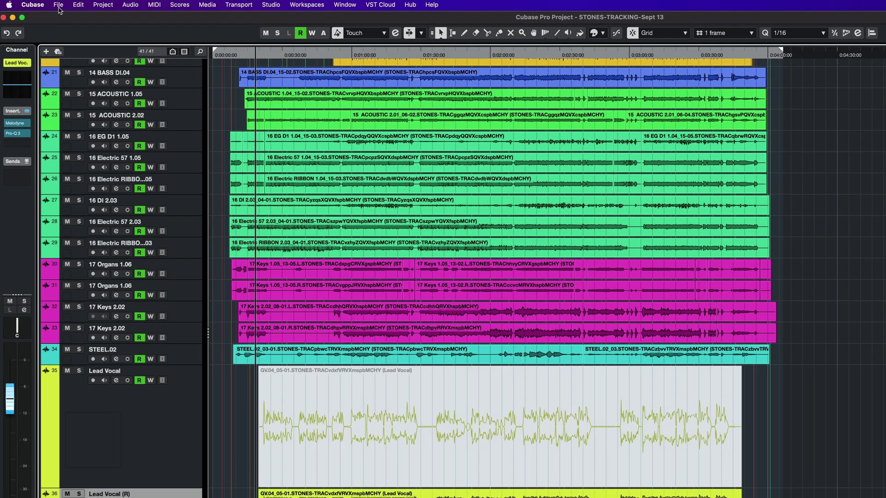
# Open the AAF export options and mark every track, from 01 KICK IN.06 onward, for export
pyautogui.click(46, 3)
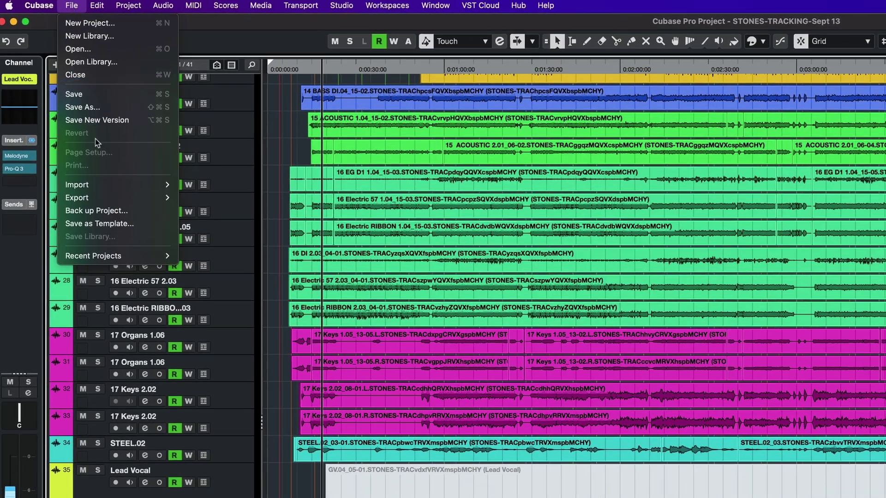
pyautogui.moveTo(102, 194)
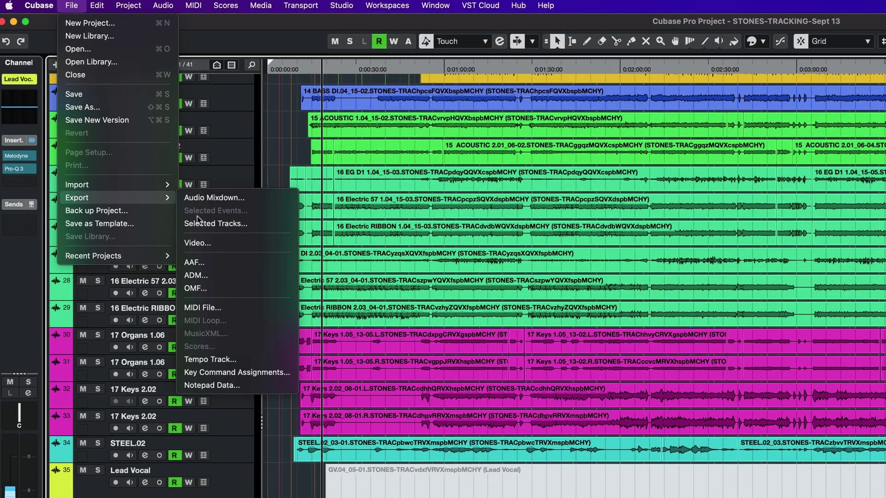
pyautogui.click(202, 262)
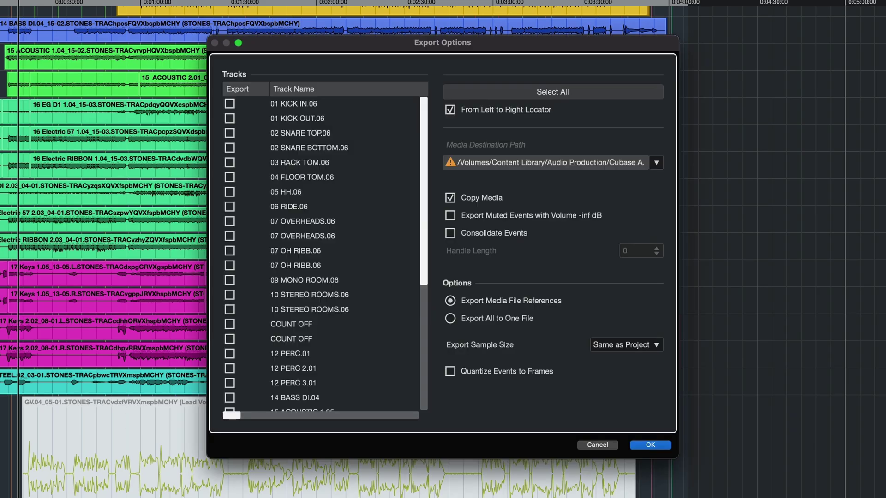
pyautogui.click(230, 103)
pyautogui.click(229, 119)
pyautogui.click(229, 133)
pyautogui.click(229, 148)
pyautogui.click(230, 163)
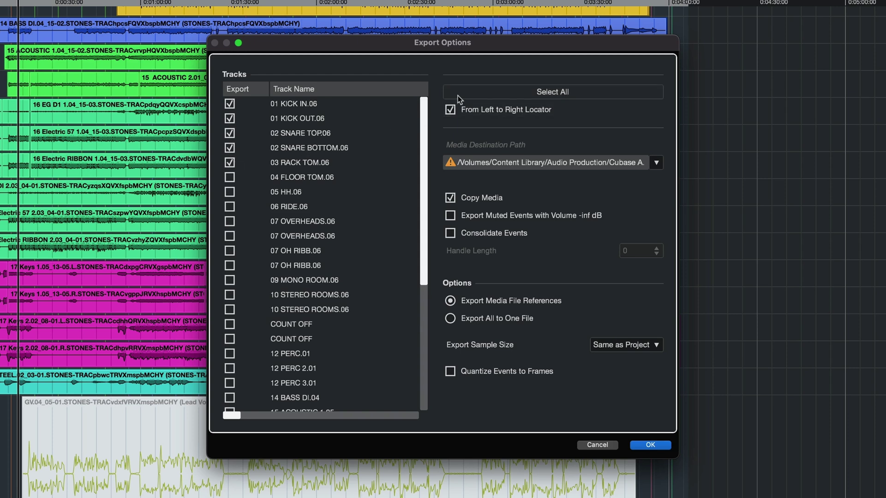
pyautogui.click(455, 91)
# Send media to Audio Production as one file and save the AAF as Cubase Export
pyautogui.click(656, 162)
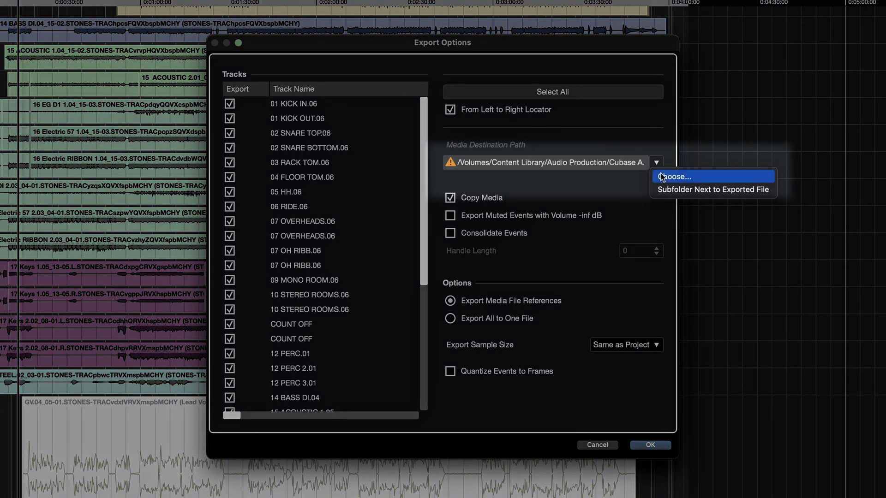
pyautogui.click(660, 176)
pyautogui.click(682, 319)
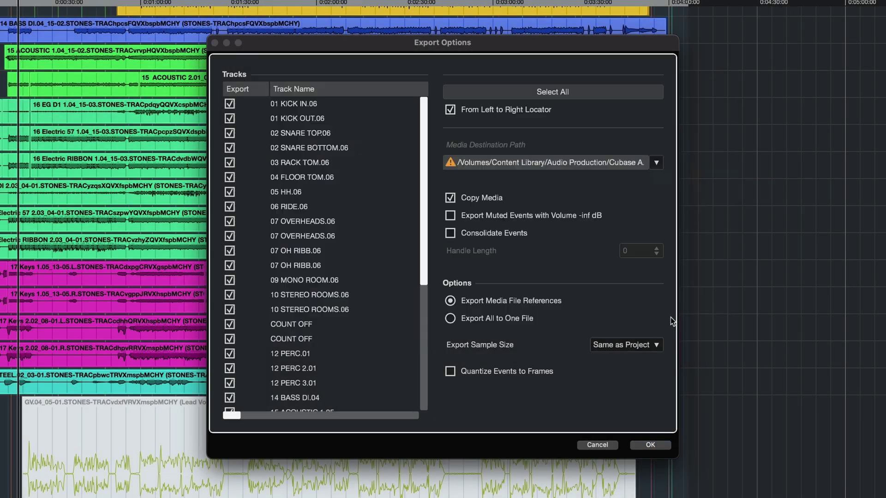
pyautogui.click(451, 197)
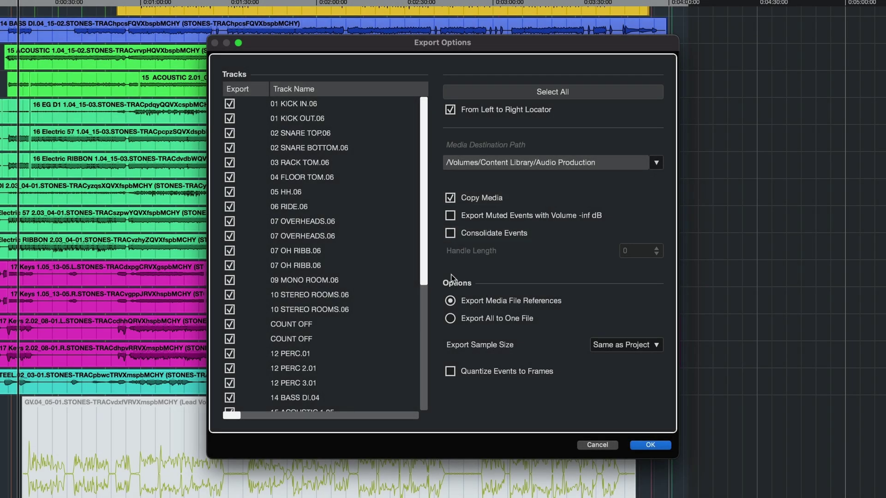
pyautogui.click(450, 319)
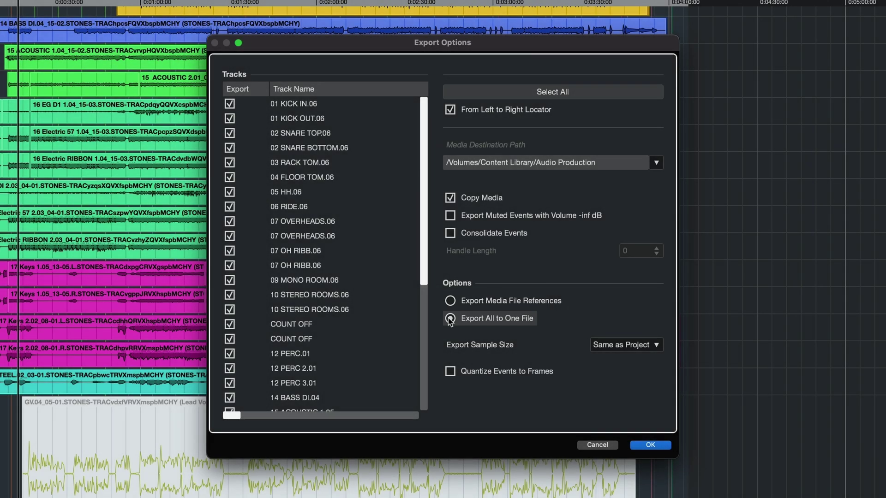
pyautogui.click(653, 446)
pyautogui.write('Cubase Export.aaf')
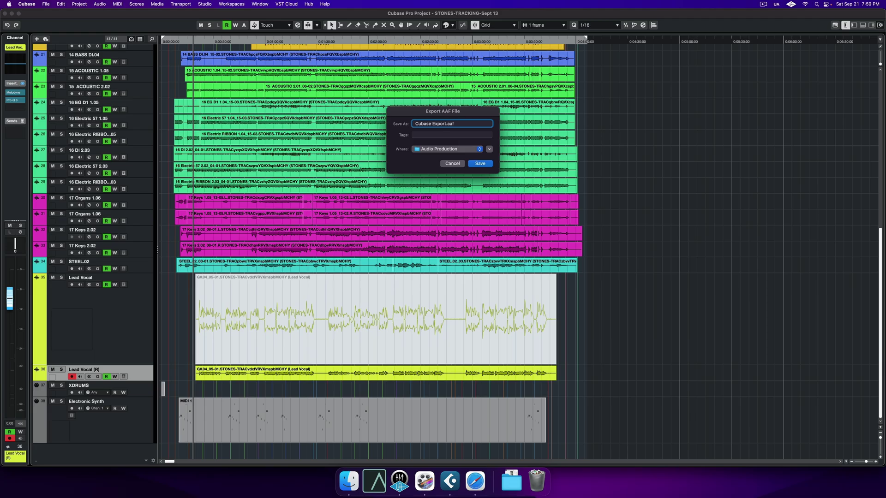
pyautogui.click(479, 163)
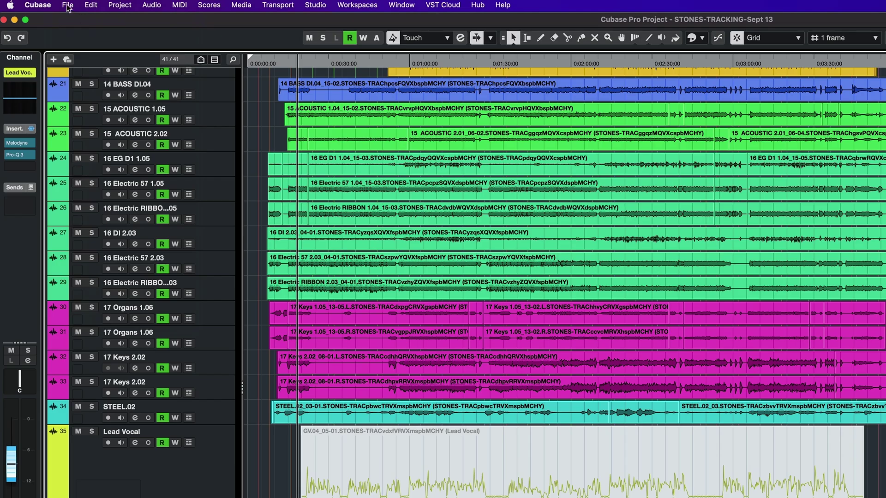
# Save the MIDI file as Cubase Midi Export in Content Library's Audio Production folder
pyautogui.click(46, 6)
pyautogui.moveTo(87, 181)
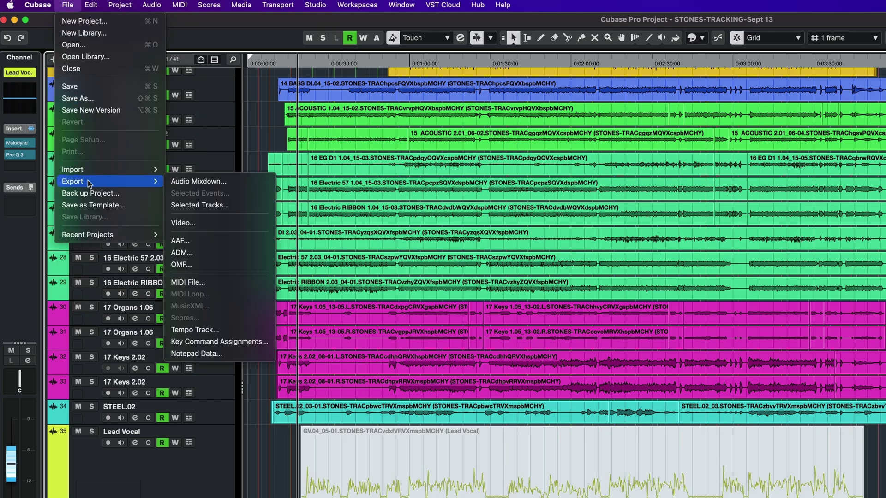
pyautogui.click(209, 281)
pyautogui.click(763, 233)
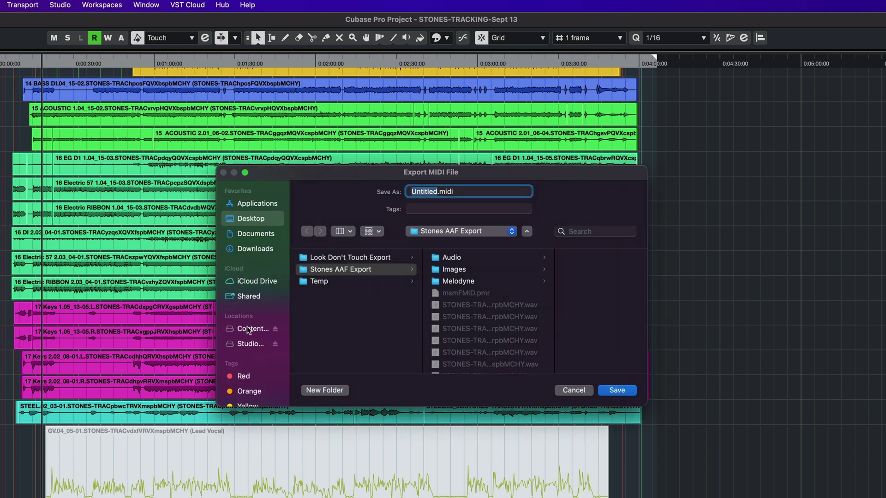
pyautogui.click(249, 329)
pyautogui.doubleClick(342, 257)
pyautogui.write('Cuba')
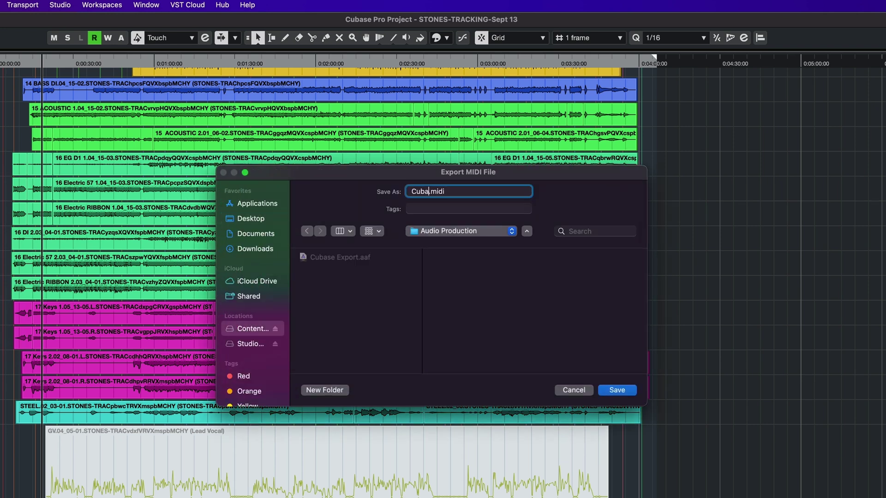
pyautogui.write('se Midi Export')
pyautogui.click(614, 391)
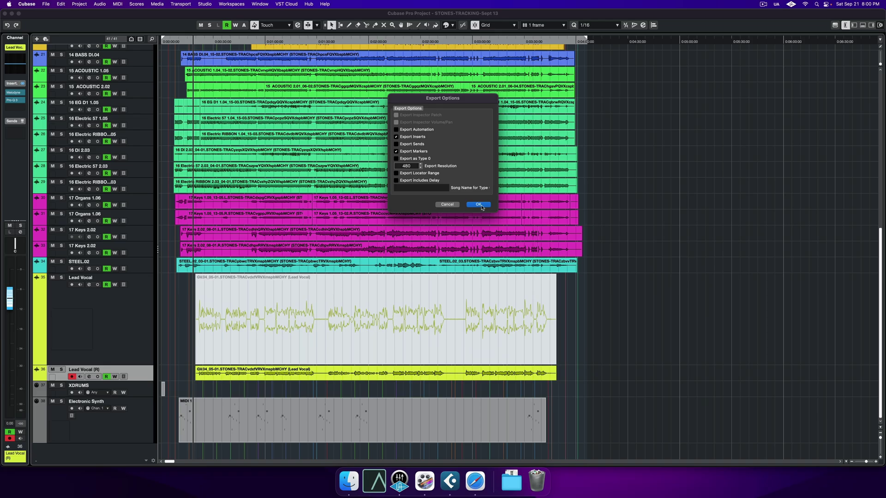
pyautogui.click(478, 204)
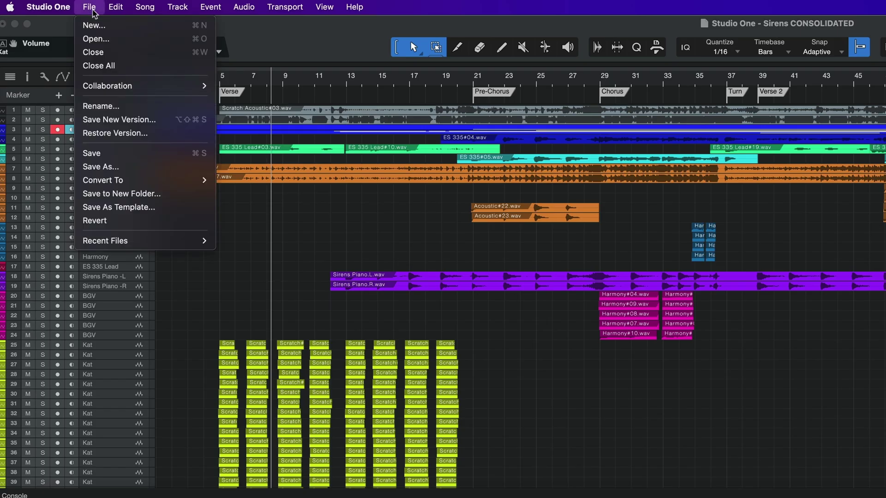
# Convert the Sirens song to AAF in a new Sirens Export folder, embedding audio and pan
pyautogui.moveTo(173, 184)
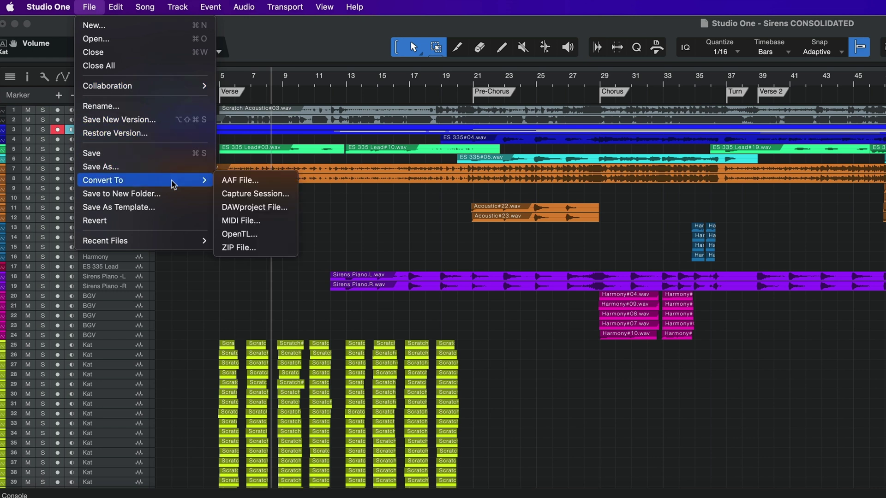
pyautogui.click(242, 181)
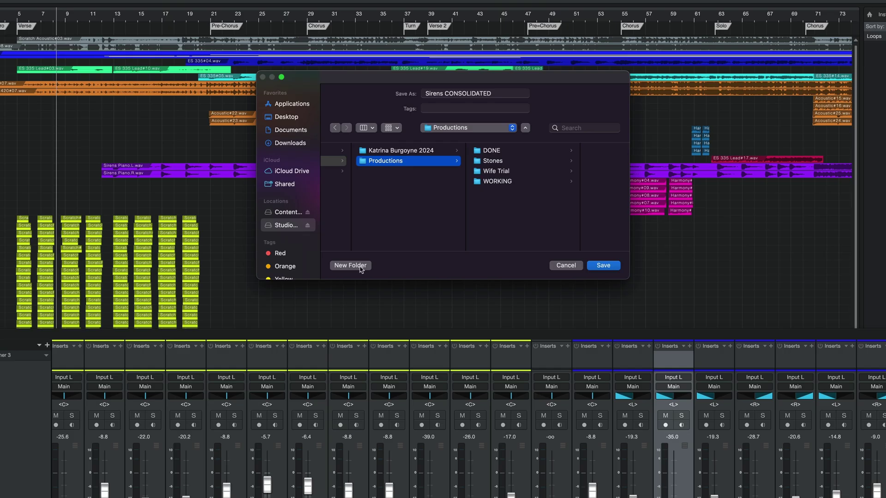
pyautogui.click(361, 265)
pyautogui.write('Sirens Export')
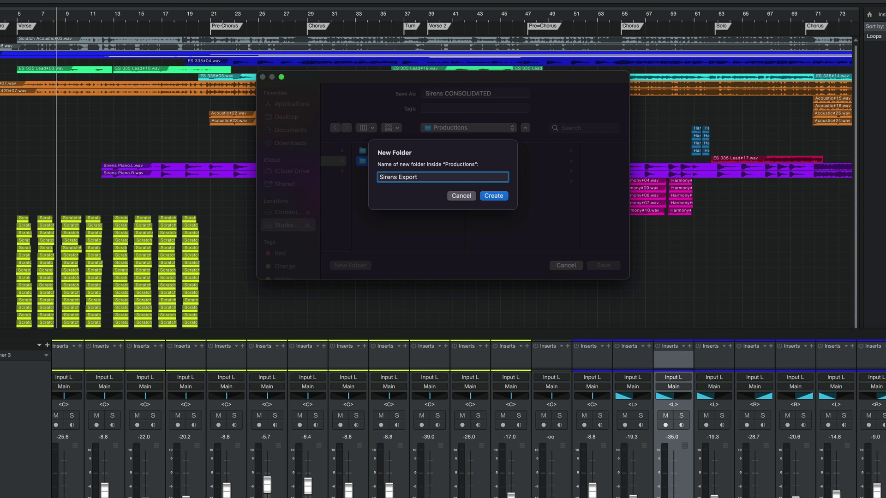
pyautogui.press('Return')
pyautogui.click(603, 265)
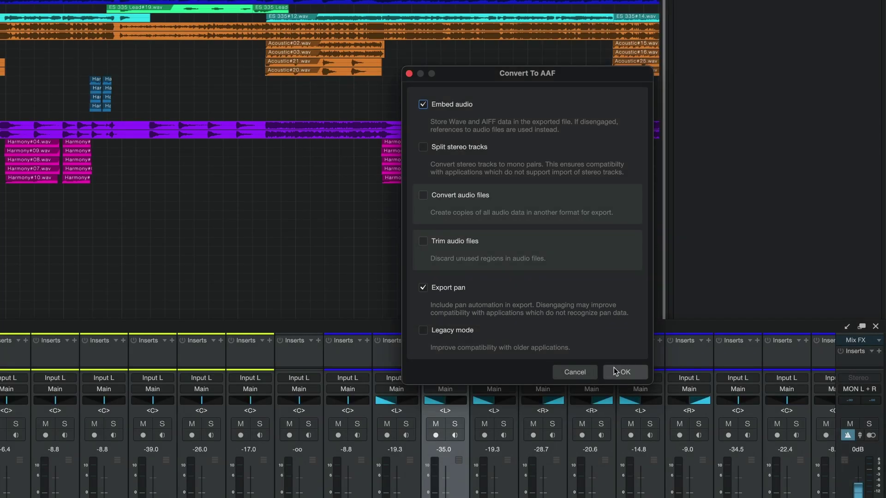
pyautogui.click(625, 372)
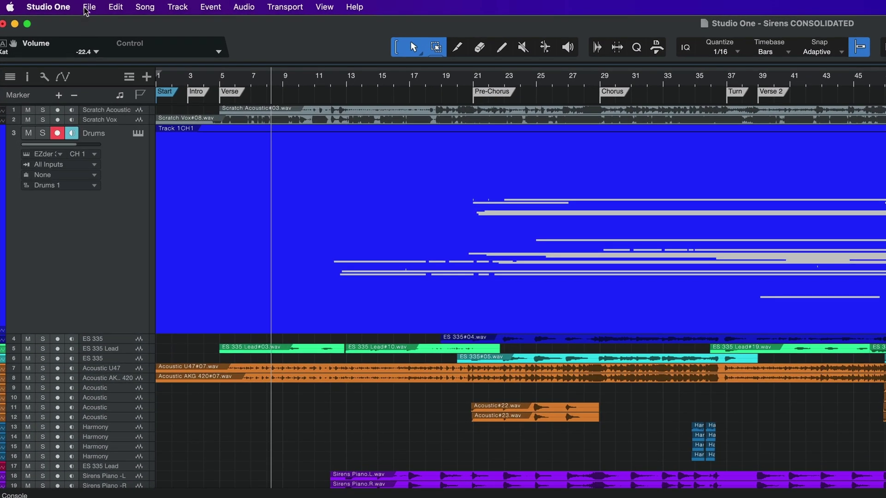
# Convert the song to a MIDI file named Sirens CONSOLIDATED in the Sirens Export folder
pyautogui.click(83, 7)
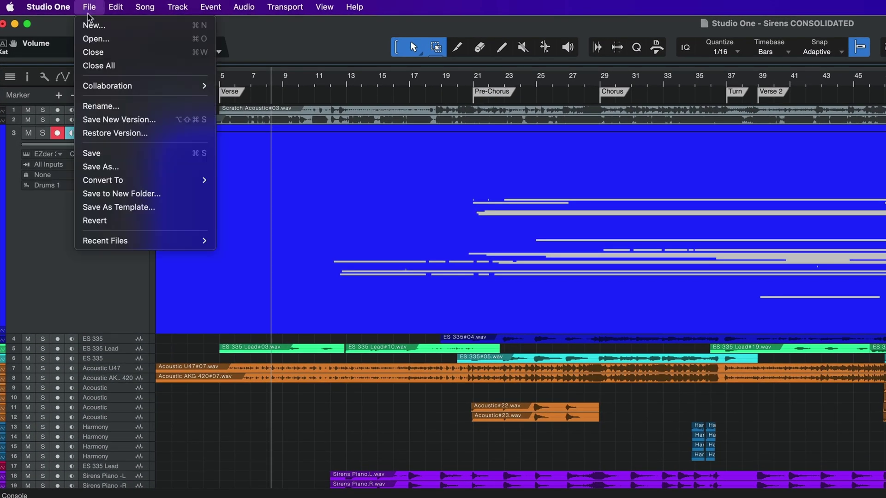
pyautogui.moveTo(136, 180)
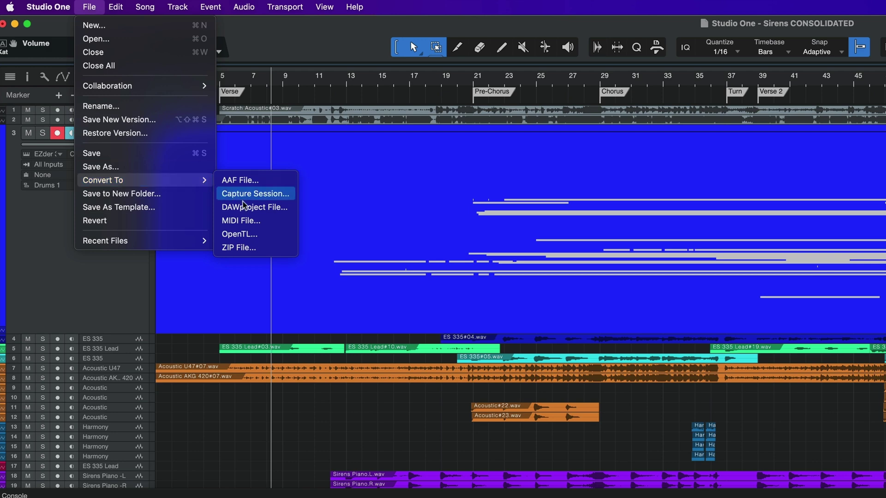
pyautogui.click(249, 220)
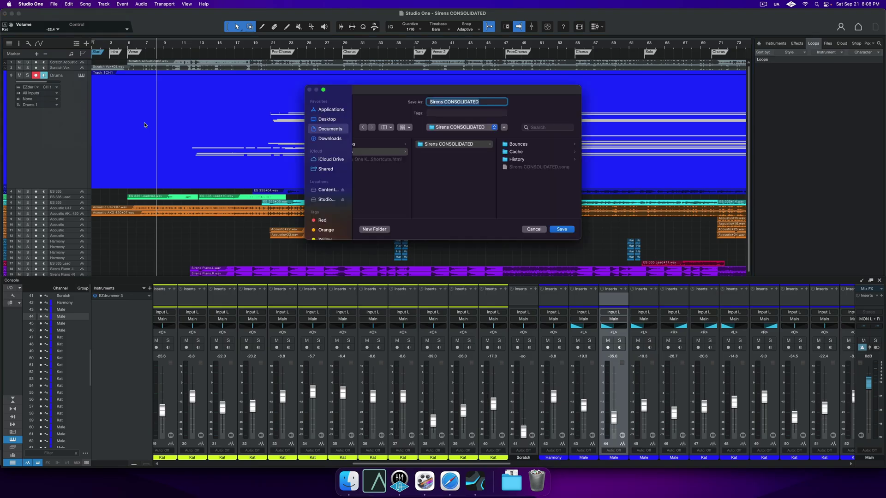
pyautogui.click(326, 198)
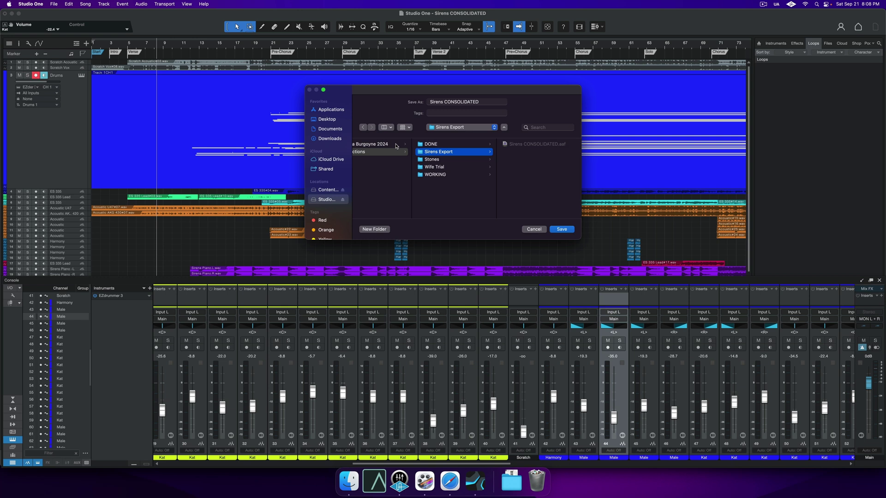
pyautogui.press('Return')
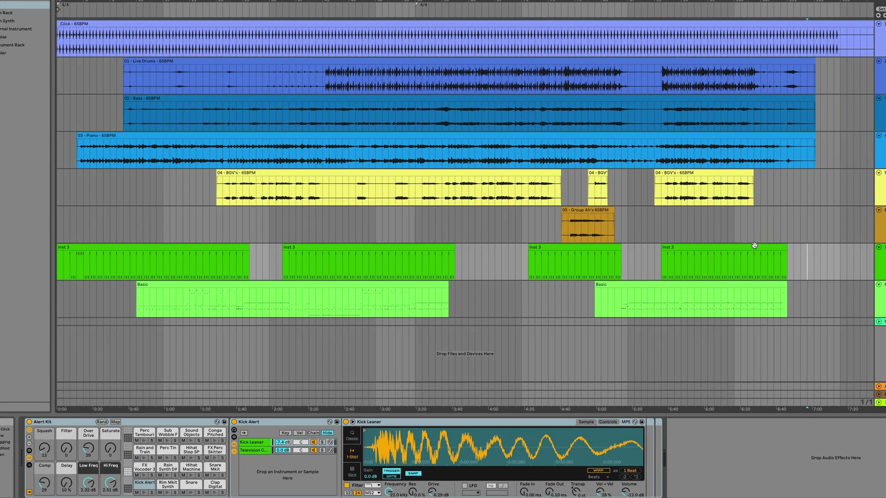
# Select all Inst 3 clips and Consolidate them into one continuous clip, then deselect it
pyautogui.click(677, 247)
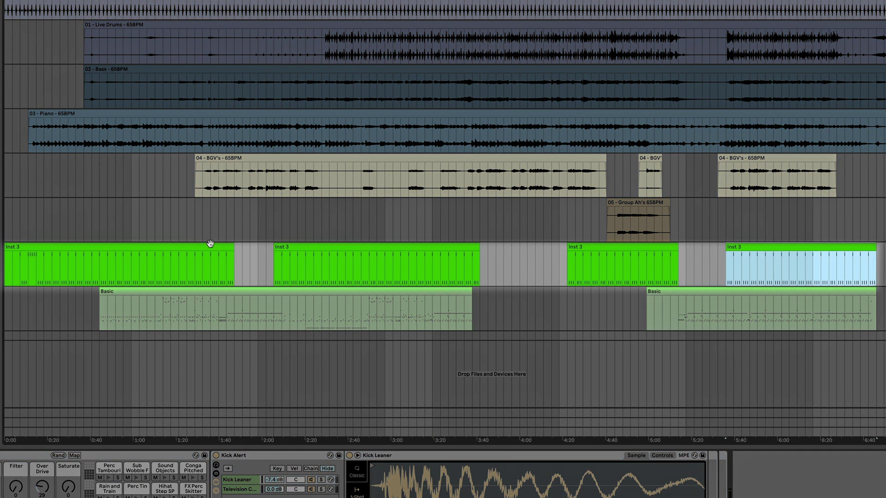
pyautogui.keyDown('shift'); pyautogui.click(210, 244); pyautogui.keyUp('shift')
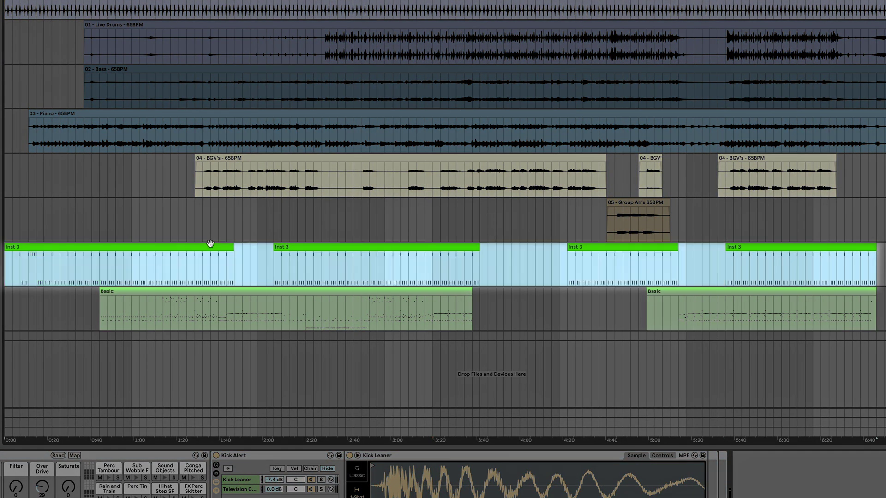
pyautogui.rightClick(213, 262)
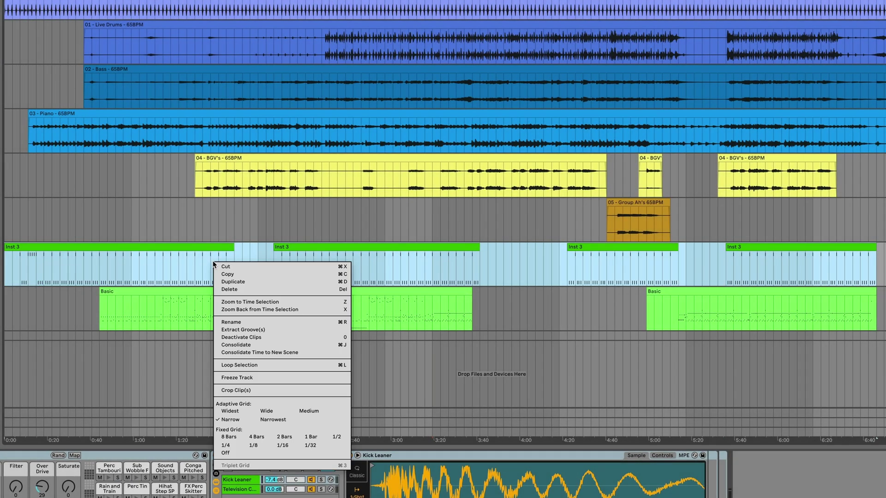
pyautogui.click(239, 345)
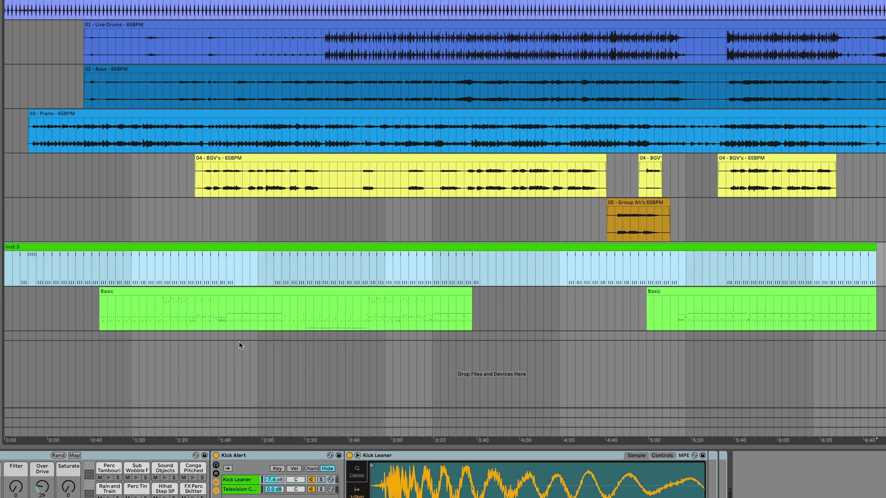
pyautogui.click(239, 345)
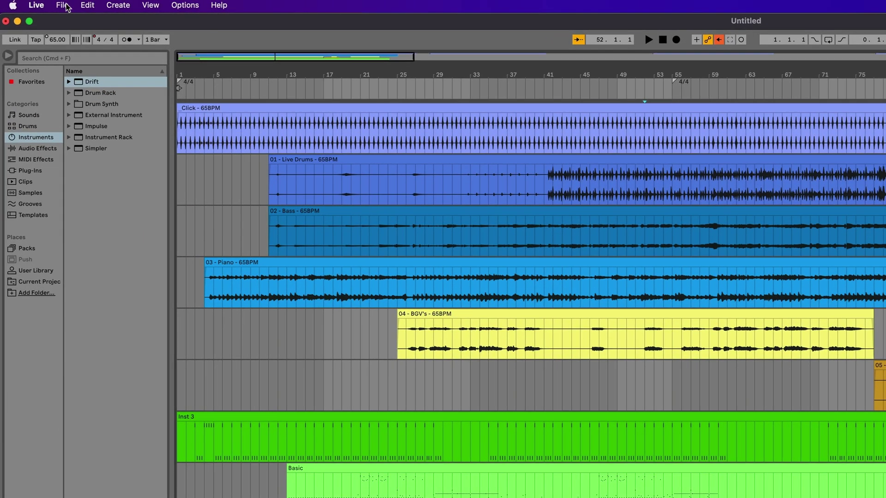
# Set Ableton's audio export to All Individual Tracks, without return/master effects or analysis file
pyautogui.click(66, 6)
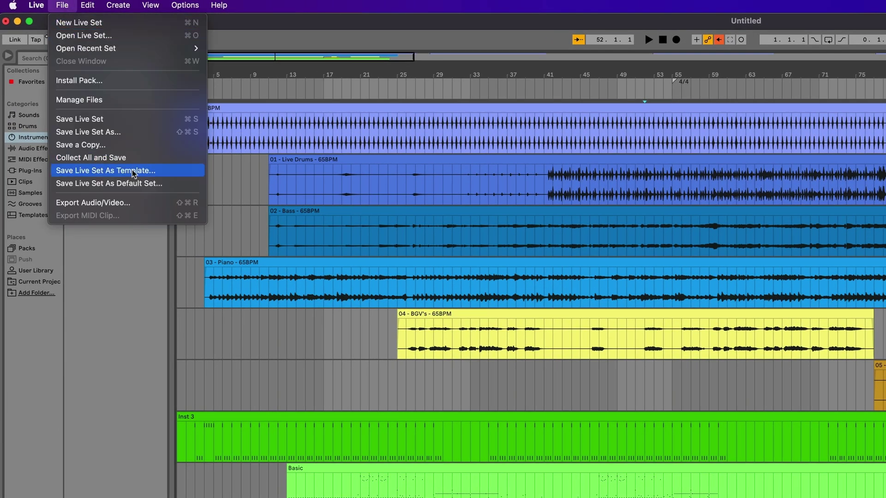
pyautogui.click(134, 203)
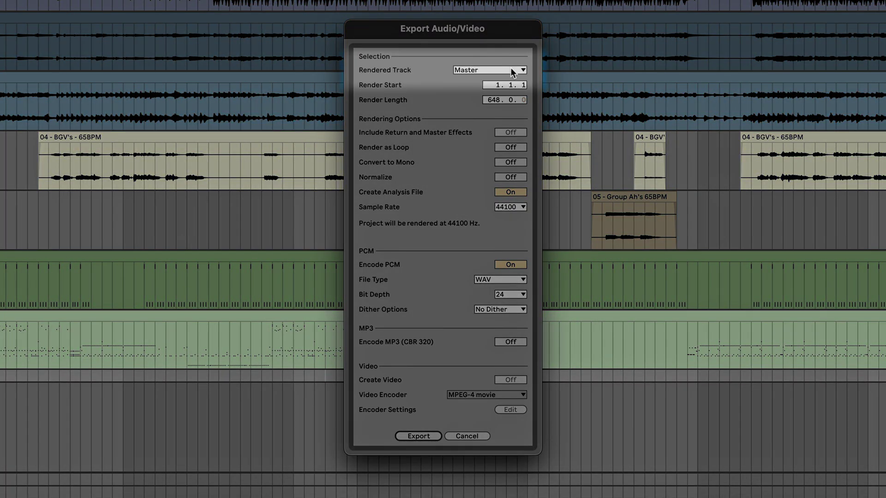
pyautogui.click(510, 70)
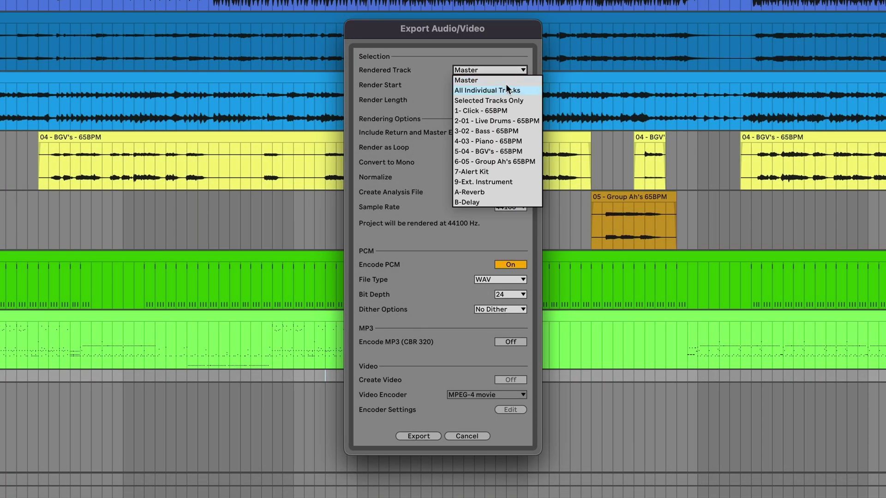
pyautogui.click(506, 86)
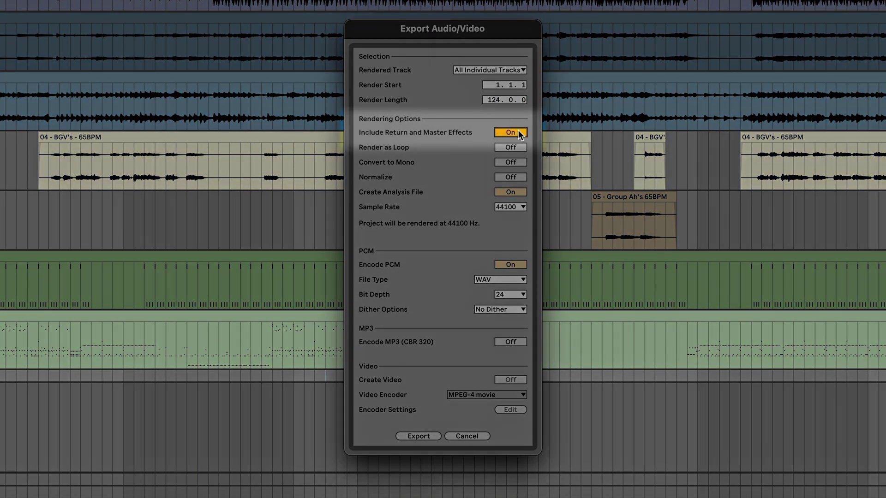
pyautogui.click(518, 132)
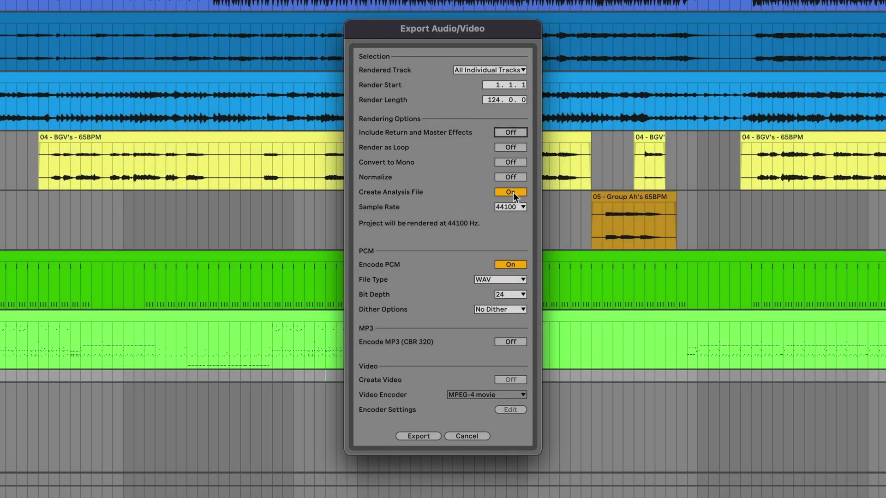
pyautogui.click(513, 192)
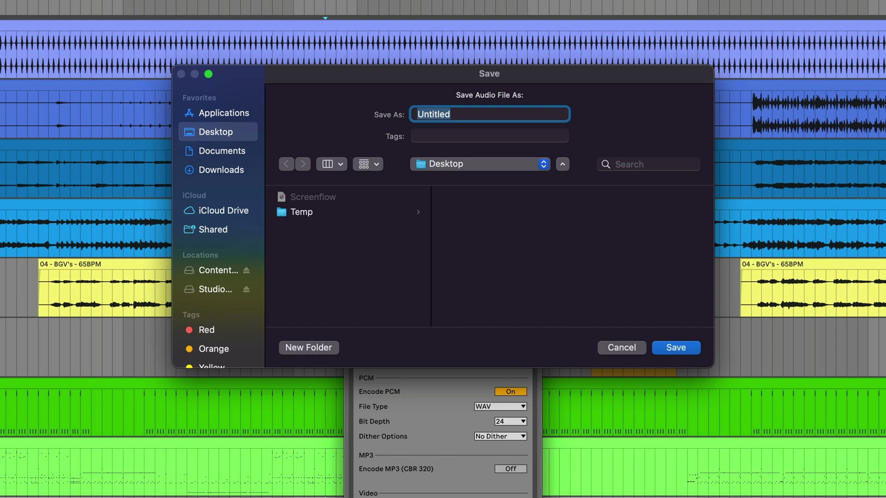
# Render the stems as Songwriter into a new Ableton Export folder
pyautogui.click(325, 347)
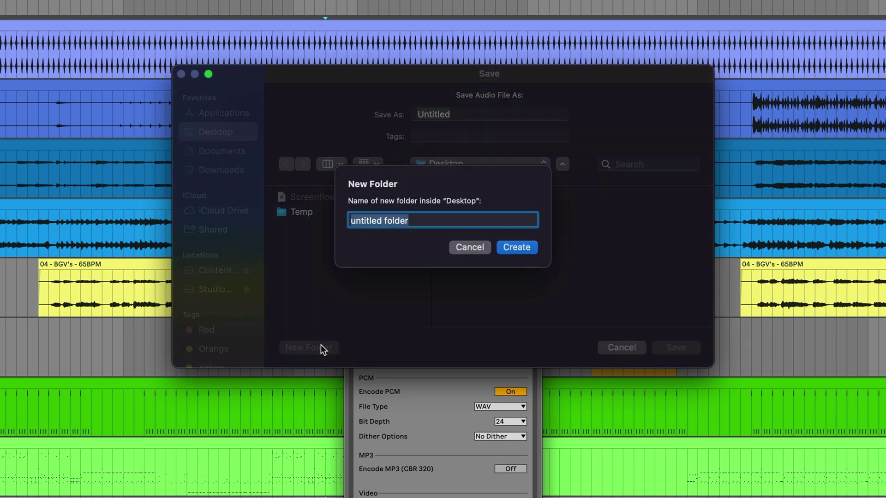
pyautogui.write('Ableton Export')
pyautogui.press('Return')
pyautogui.write('Songwriter')
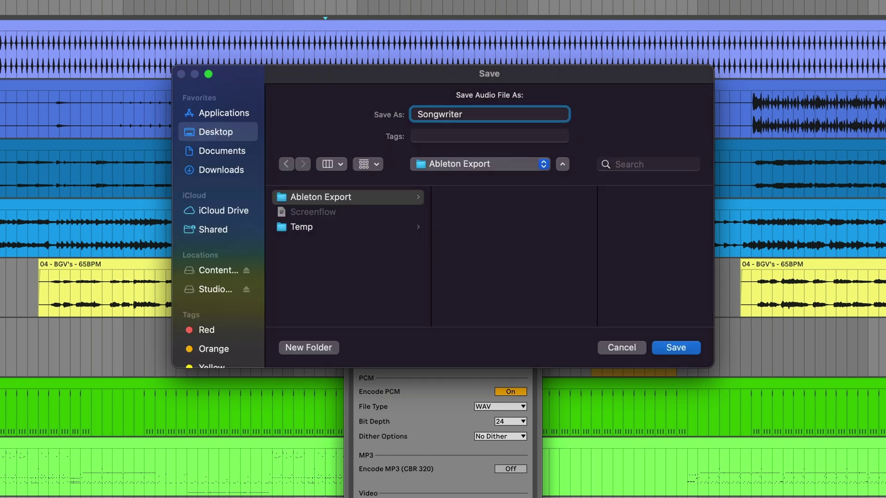
pyautogui.press('Return')
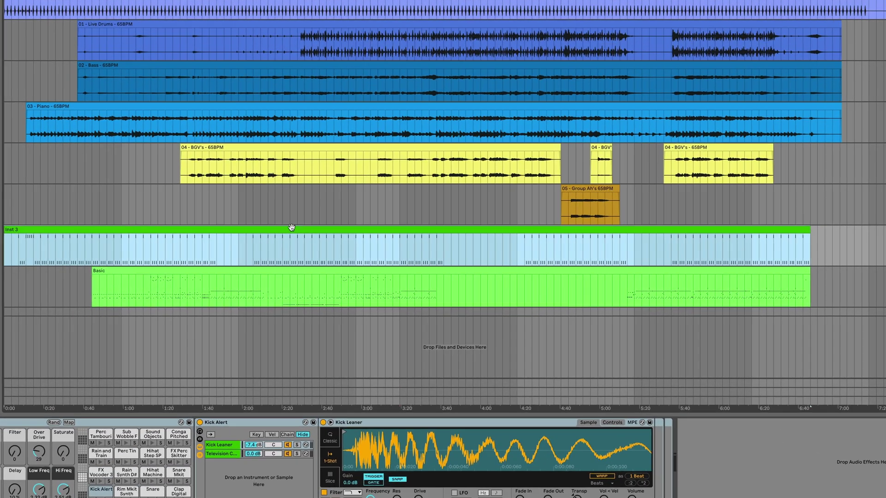
# Export the Inst 3 MIDI clip to Ableton Export, then begin exporting the Basic clip as 'Drum Mi'
pyautogui.rightClick(319, 246)
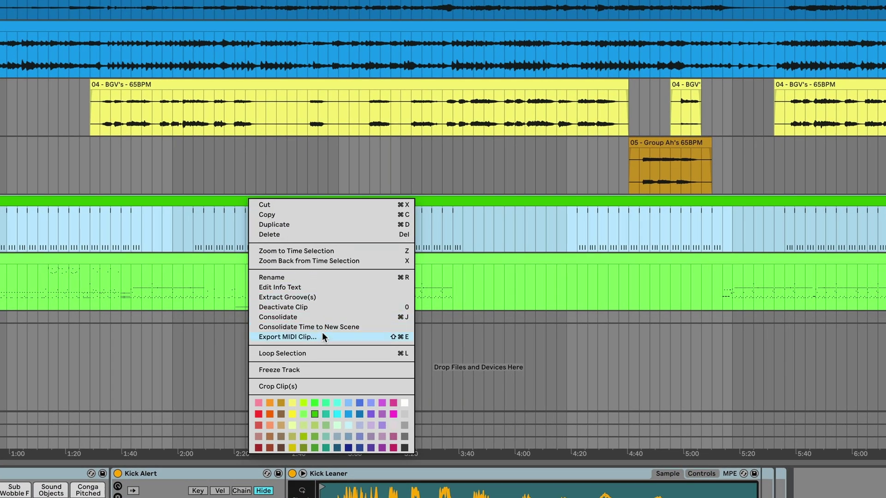
pyautogui.click(322, 336)
pyautogui.click(535, 168)
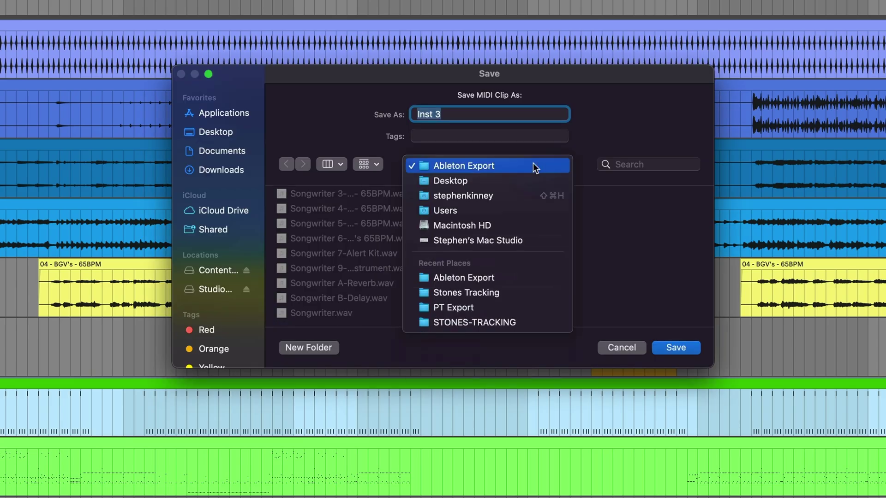
pyautogui.click(488, 167)
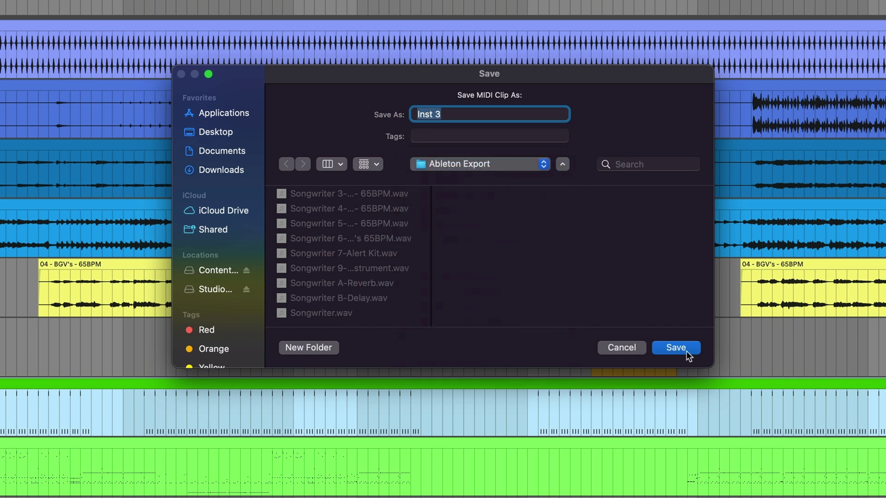
pyautogui.click(682, 351)
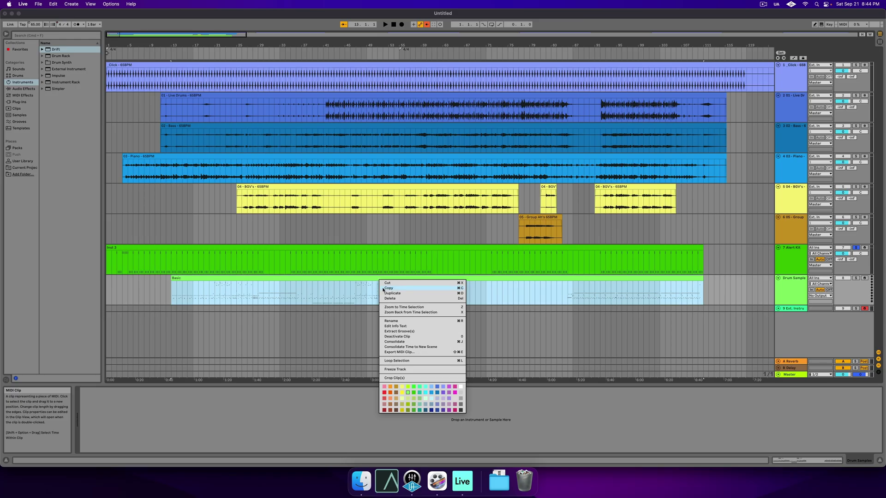
pyautogui.click(416, 354)
pyautogui.write('Drum Mi')
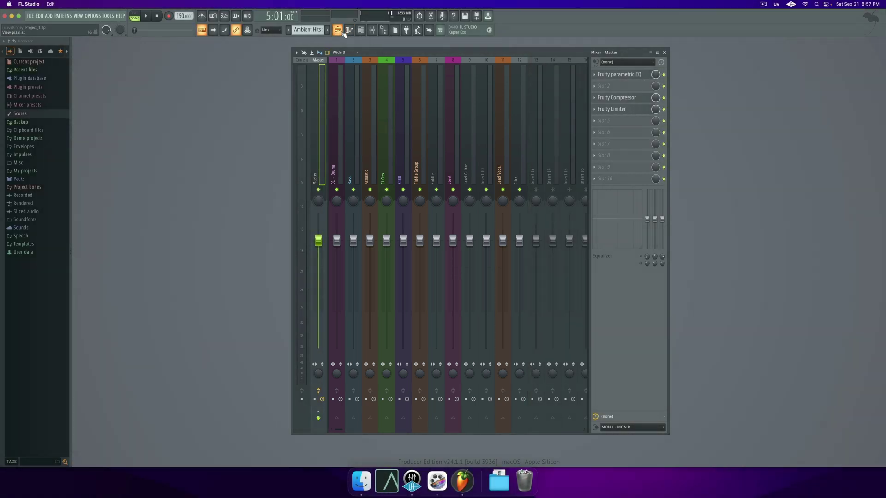
# Bring FL Studio's Playlist into view and look over Track 4's options
pyautogui.click(343, 33)
pyautogui.rightClick(135, 181)
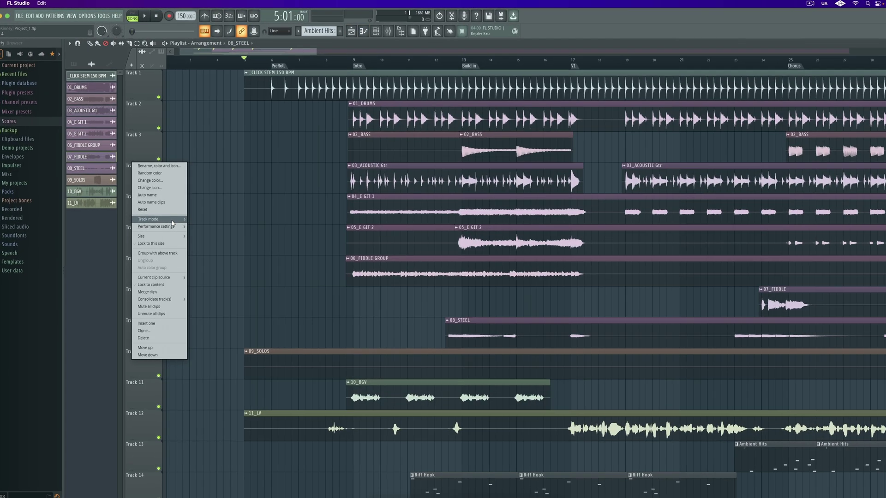
pyautogui.moveTo(149, 205)
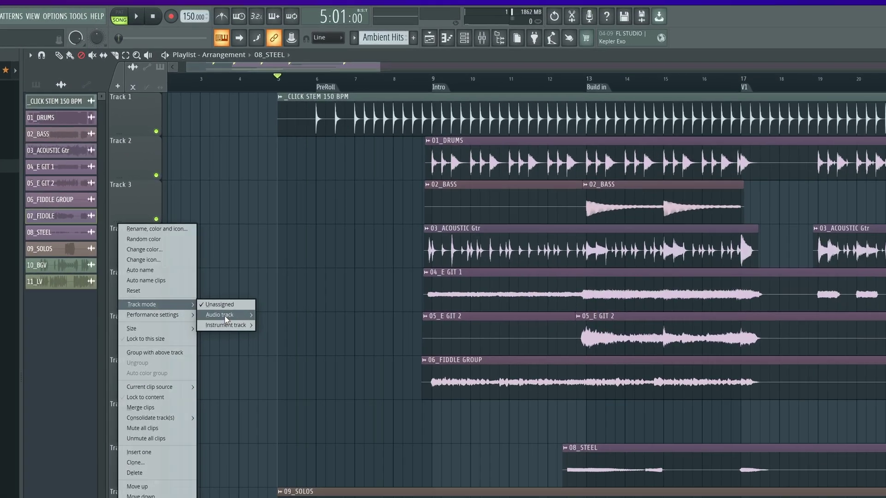
pyautogui.moveTo(203, 212)
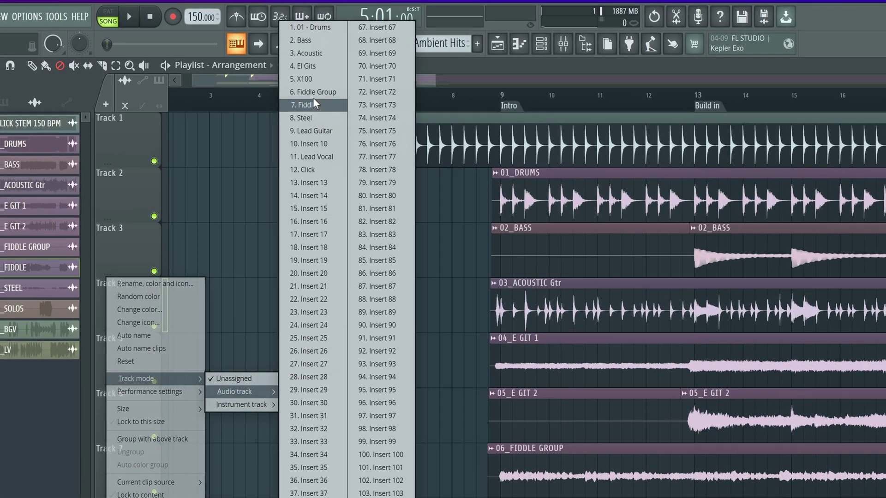
pyautogui.click(314, 102)
# Start a WAV export named Project Export inside a new Fl Studio Export folder
pyautogui.click(48, 25)
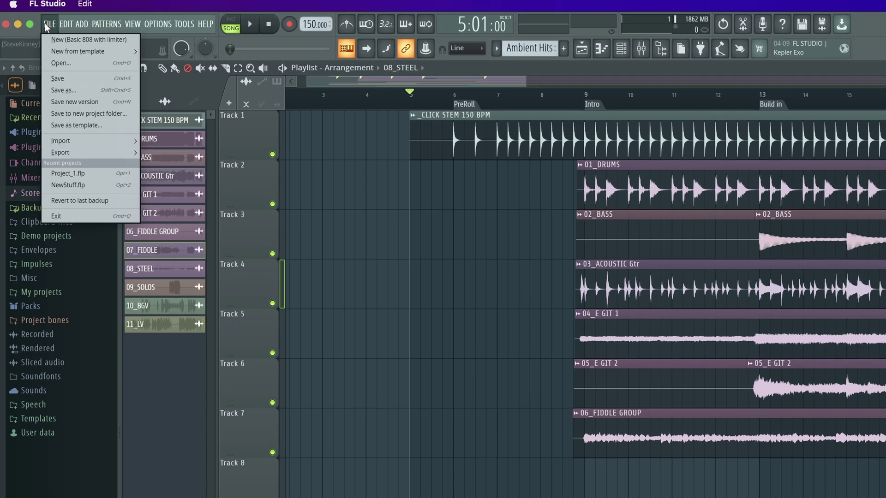
pyautogui.moveTo(104, 154)
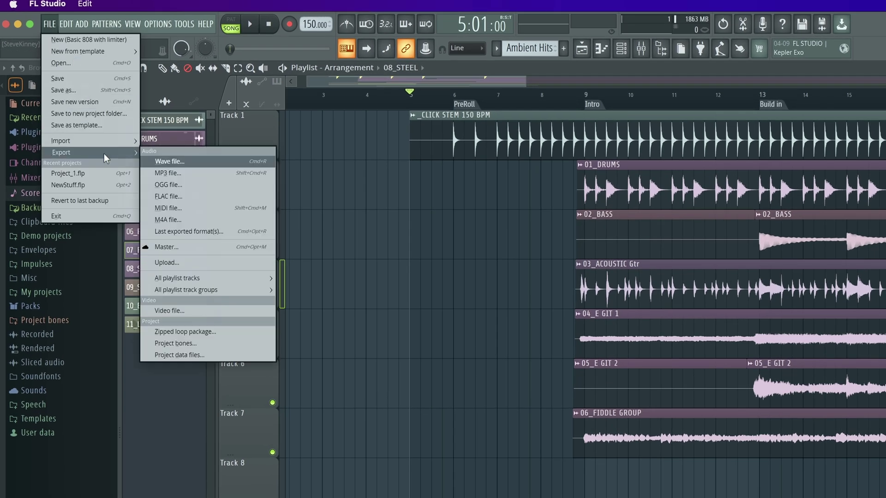
pyautogui.click(177, 160)
pyautogui.click(563, 203)
pyautogui.click(646, 393)
pyautogui.write('Fl Studio Export')
pyautogui.click(828, 303)
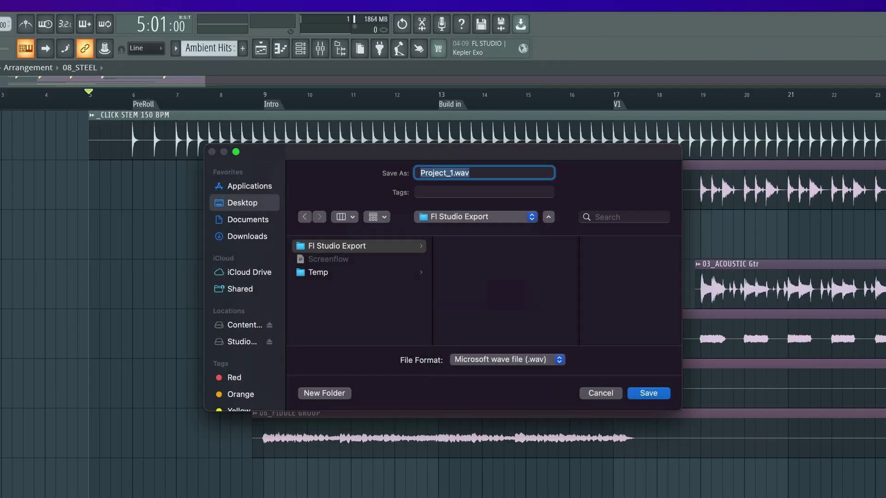
pyautogui.write('Project Export')
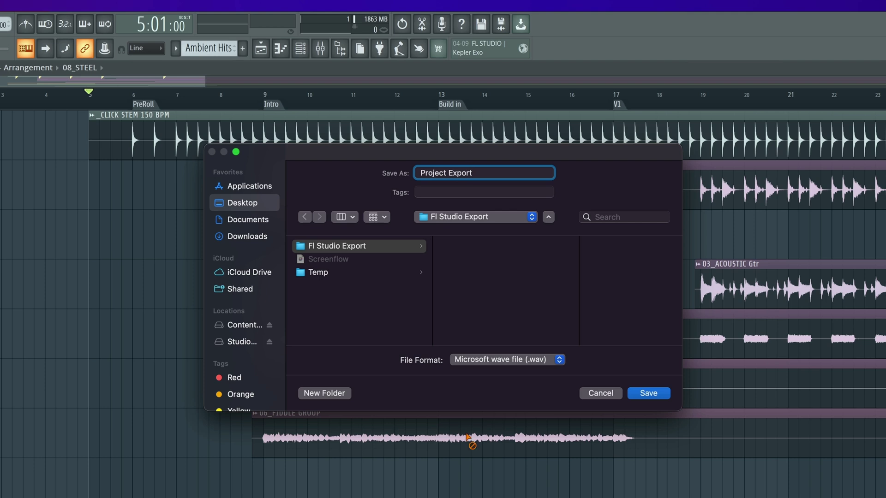
# Render Project Export.wav at 24Bit int with split mixer tracks
pyautogui.click(636, 393)
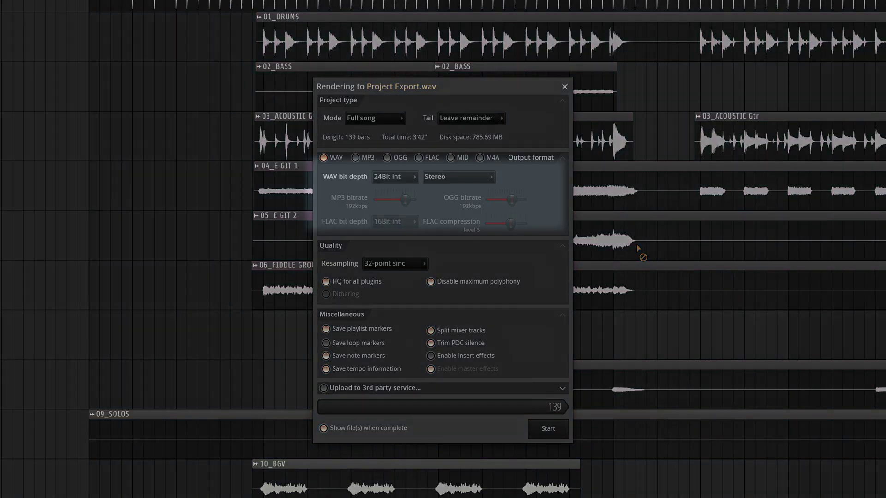
pyautogui.click(414, 177)
pyautogui.click(417, 179)
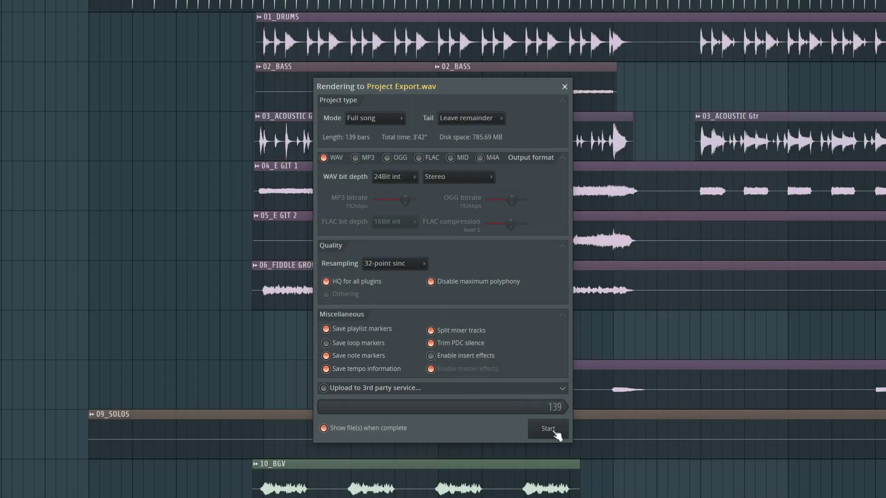
pyautogui.click(554, 429)
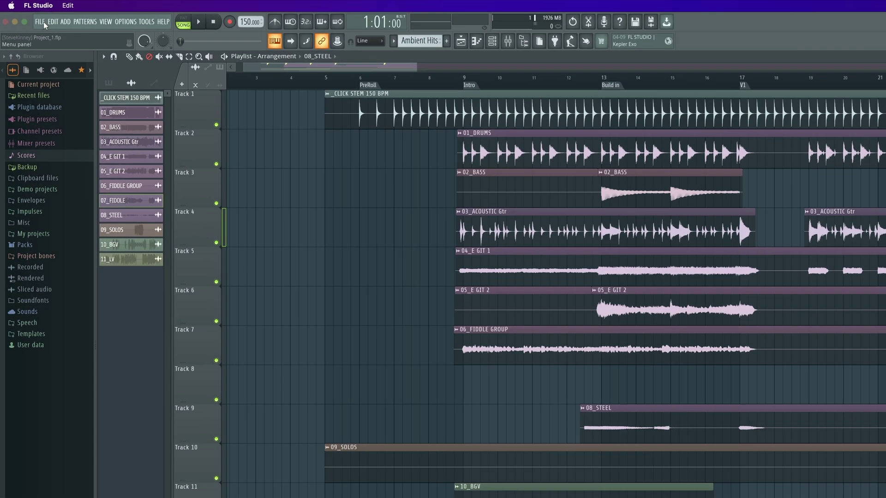
# Export all playlist tracks at 24Bit int WAV into a new 'FL Studio Playlist Export' folder
pyautogui.click(29, 16)
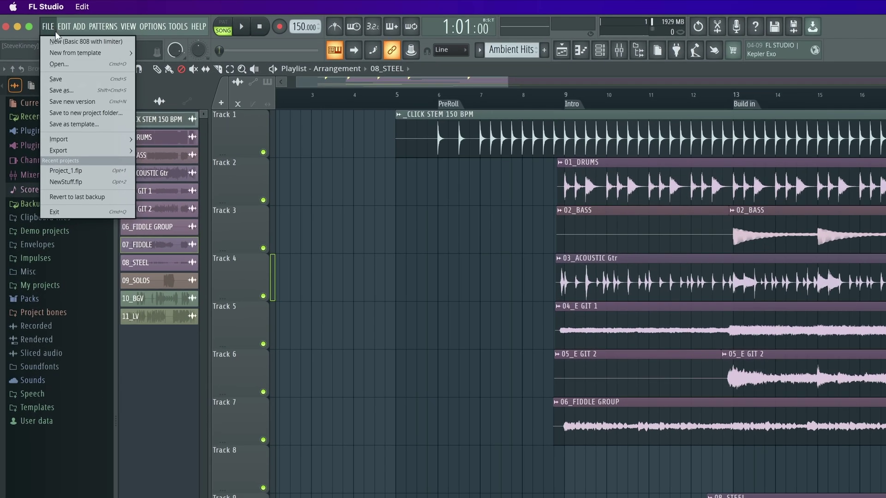
pyautogui.moveTo(106, 149)
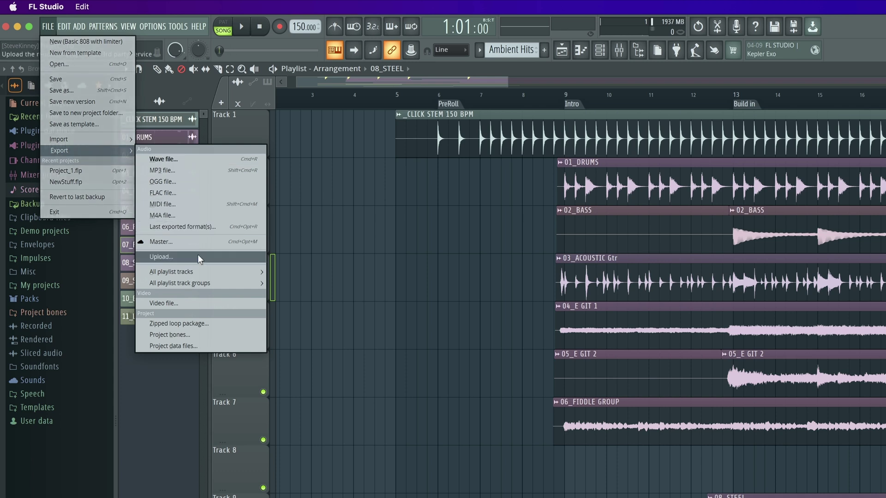
pyautogui.moveTo(200, 270)
pyautogui.click(286, 272)
pyautogui.click(340, 384)
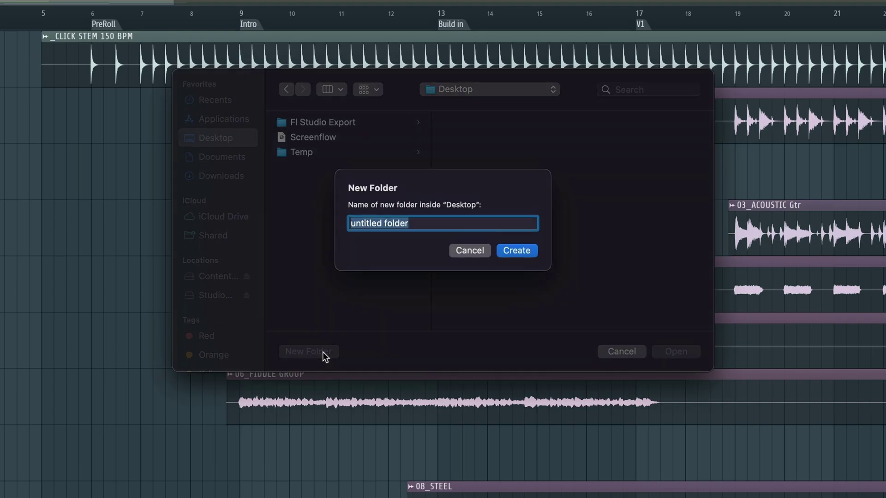
pyautogui.write('FL Studio Playlist Export')
pyautogui.press('Return')
pyautogui.press('Return')
pyautogui.click(676, 354)
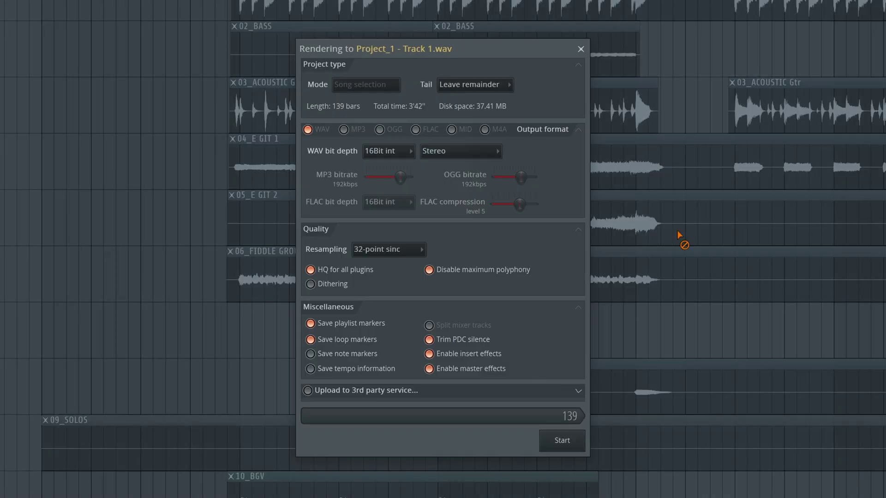
pyautogui.click(410, 151)
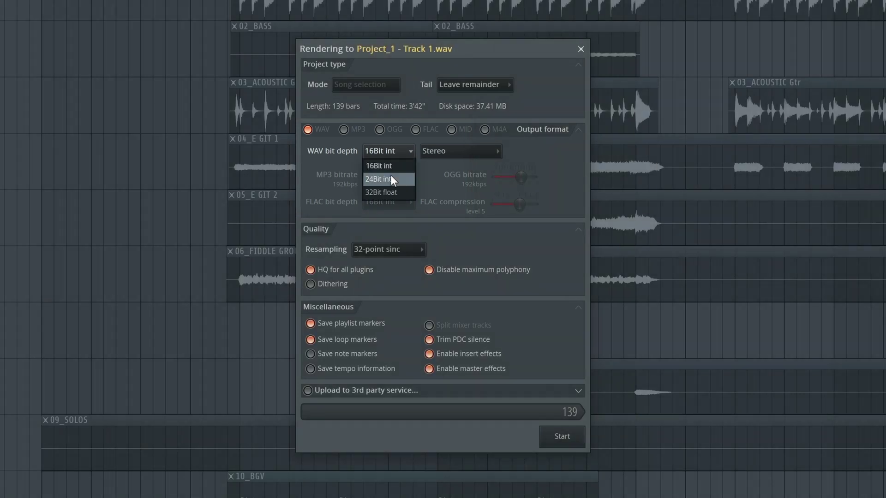
pyautogui.click(390, 176)
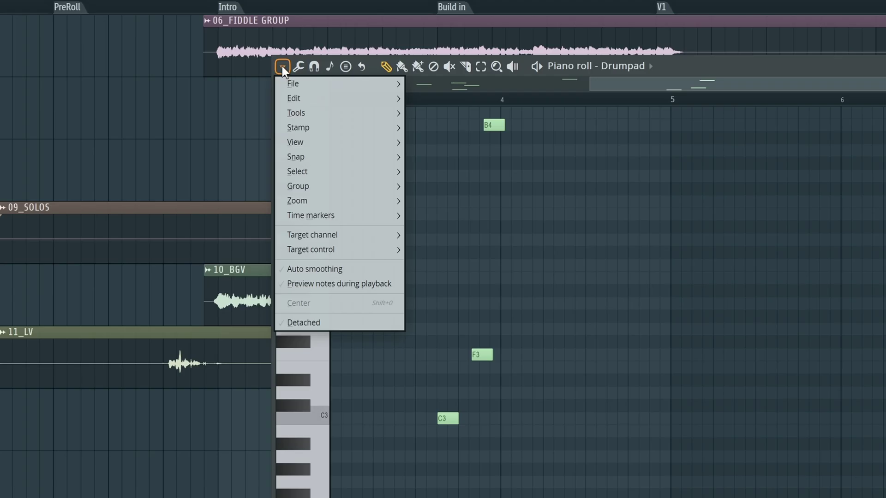
# Save the FL Studio project as a new version, Project_2
pyautogui.moveTo(375, 96)
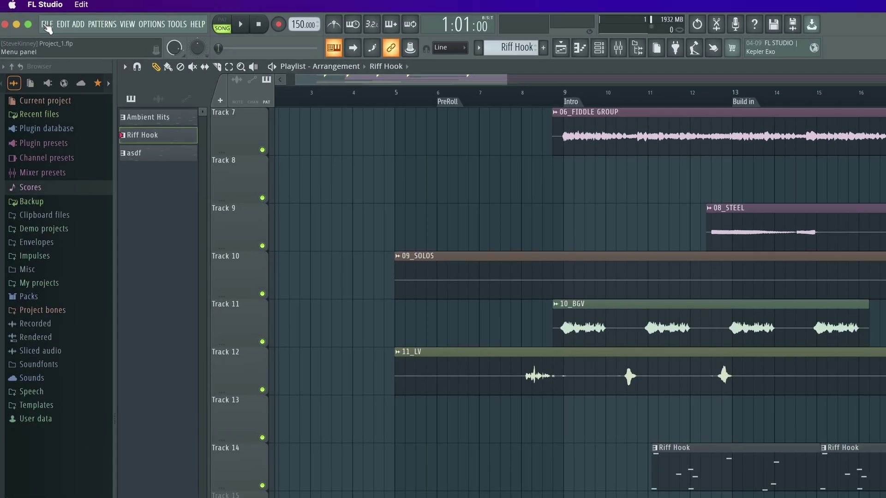
pyautogui.click(29, 16)
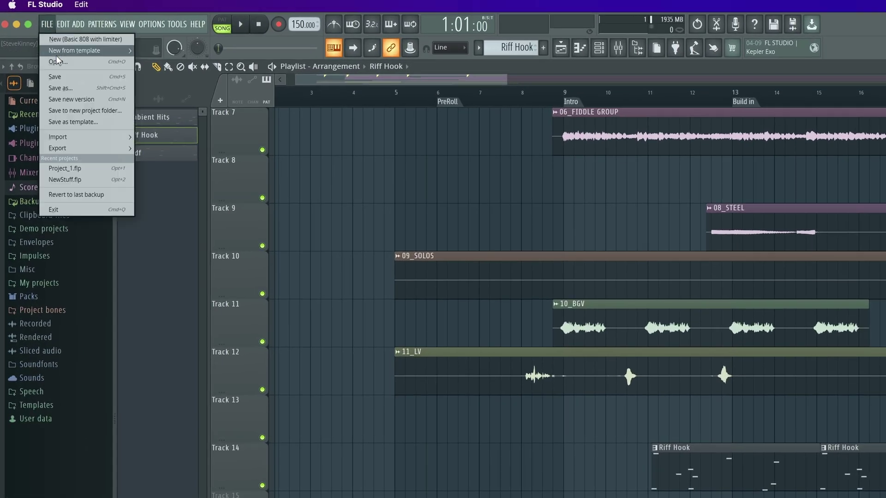
pyautogui.click(78, 99)
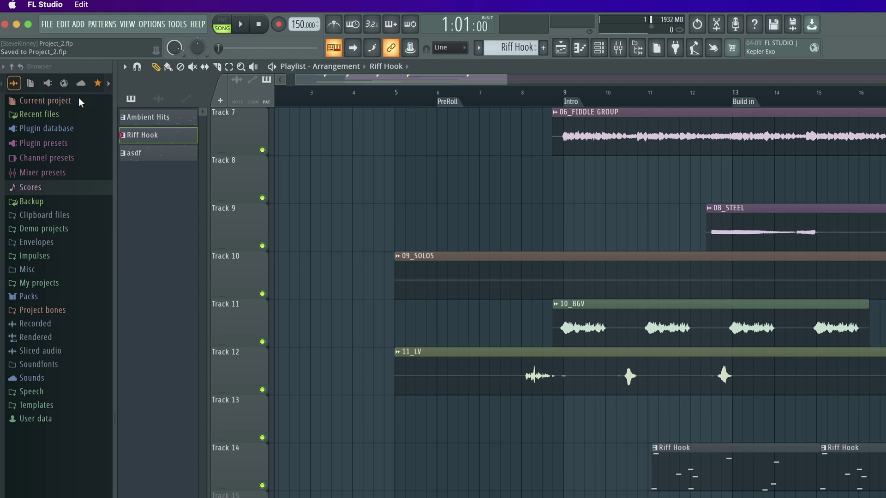
# Run the Prepare for MIDI export macro, adding MIDI Out channels
pyautogui.click(177, 24)
pyautogui.moveTo(193, 62)
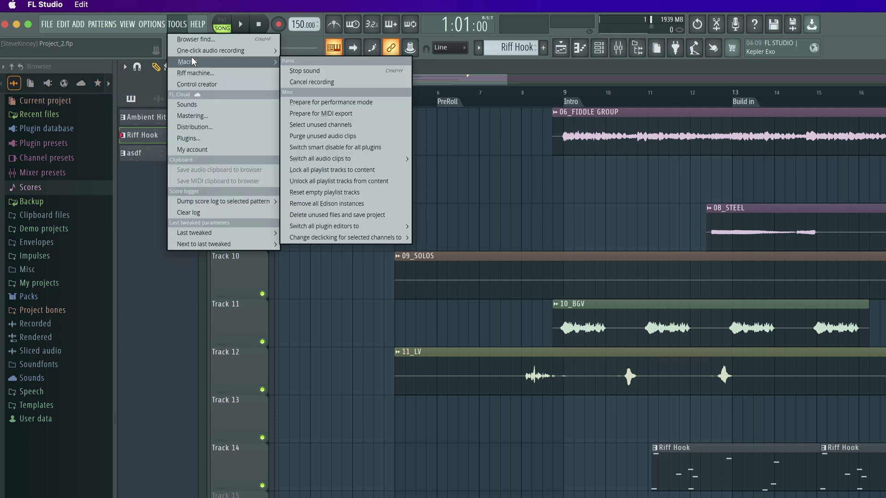
pyautogui.click(327, 113)
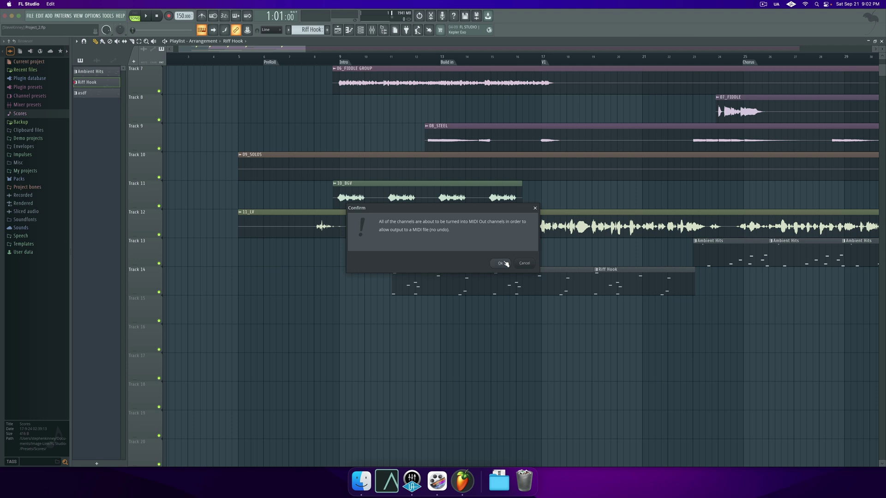
pyautogui.click(501, 263)
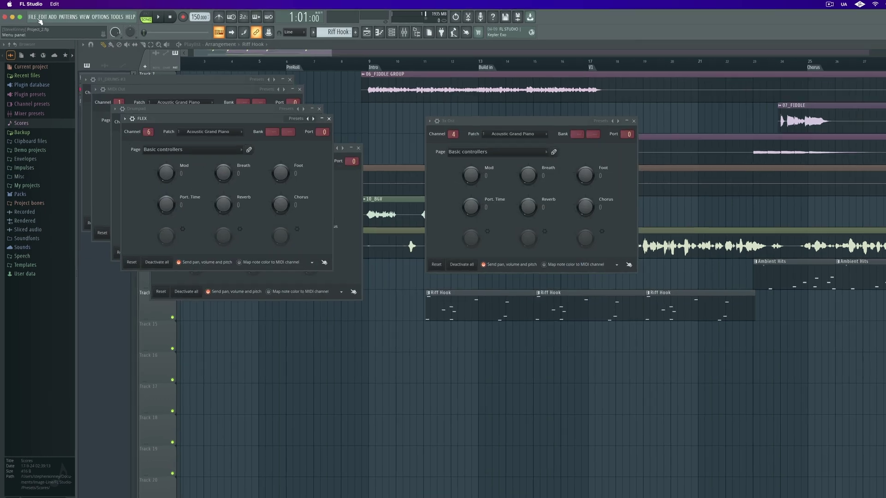
# Export Full Project Midi.mid with Mode kept on Full song and start rendering
pyautogui.click(30, 16)
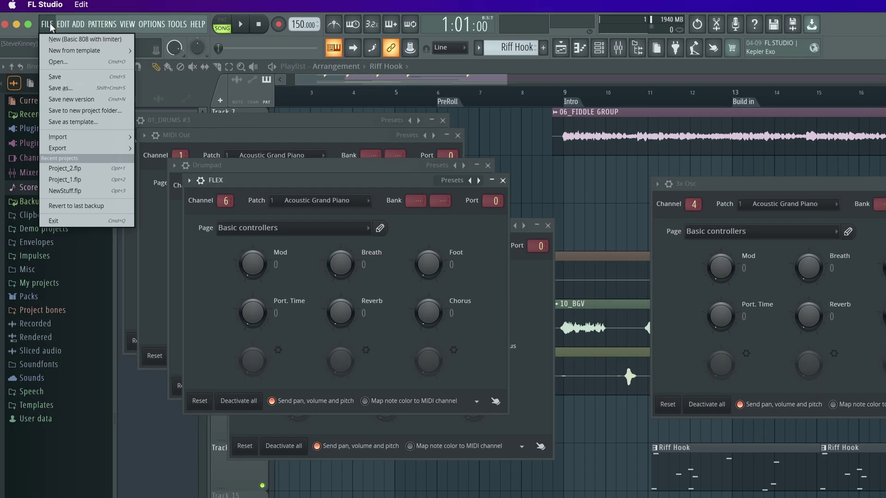
pyautogui.moveTo(56, 94)
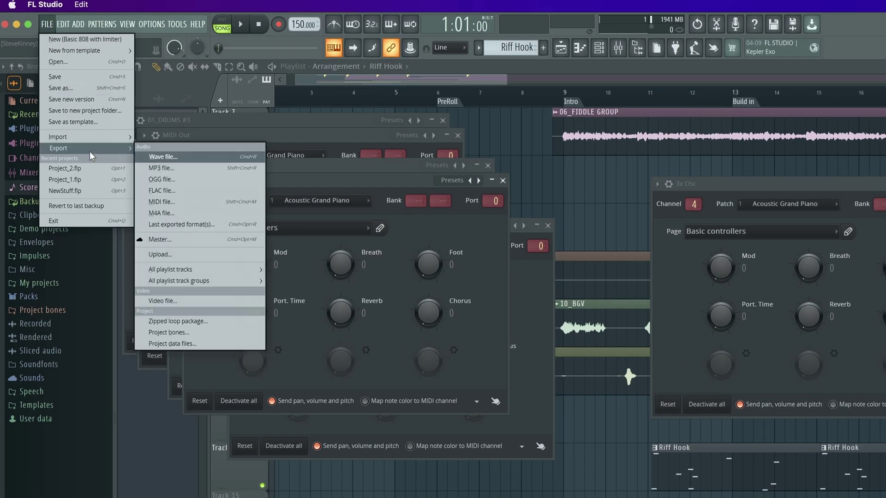
pyautogui.click(189, 201)
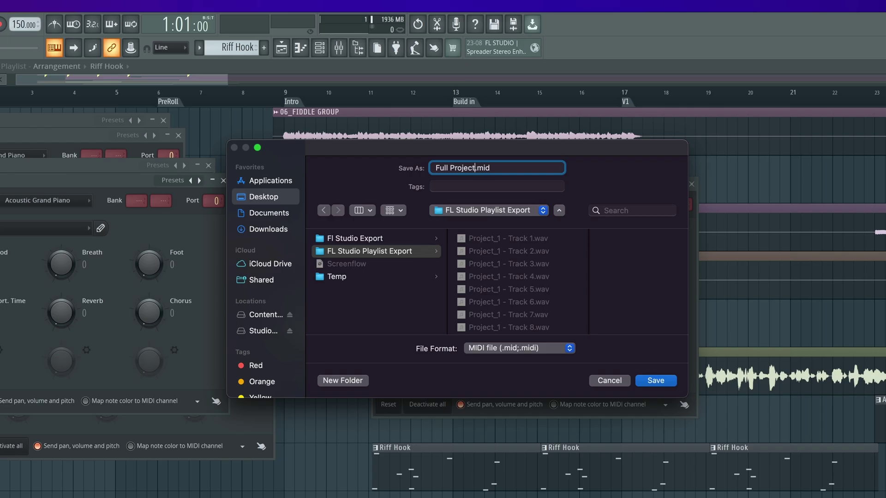
pyautogui.press('Return')
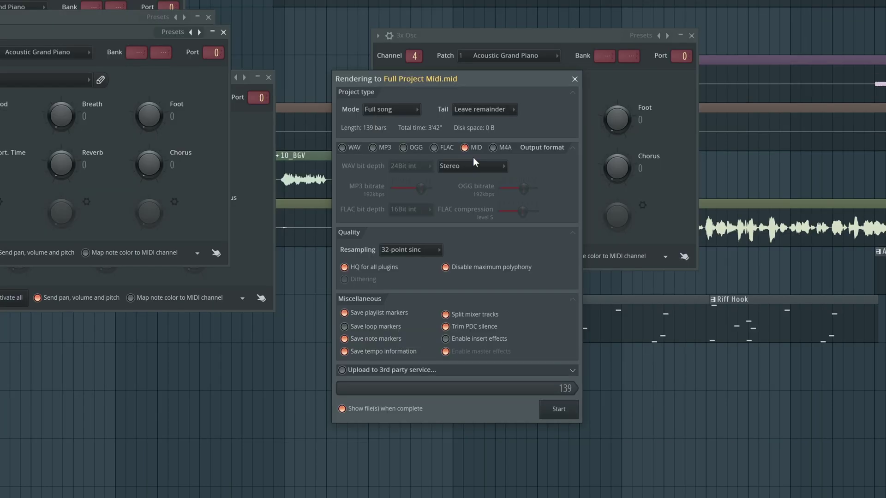
pyautogui.click(415, 111)
pyautogui.click(409, 122)
pyautogui.click(559, 409)
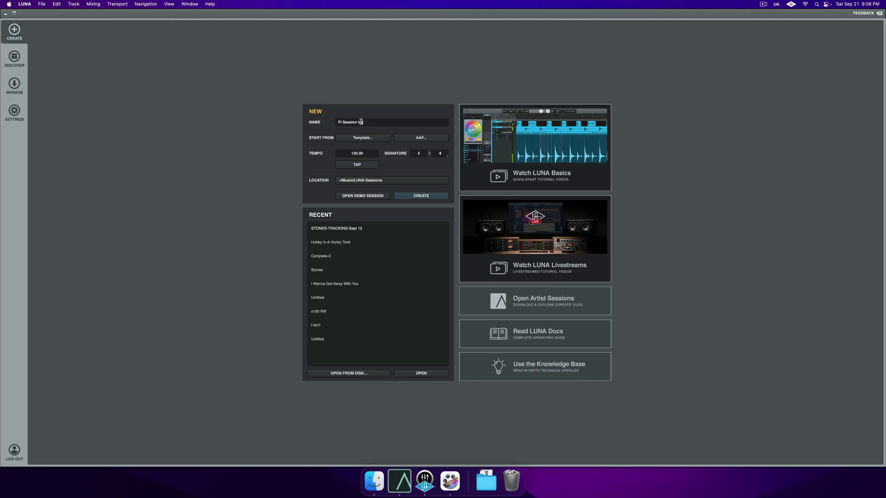
# Create the 150 BPM Fl Session Import session in a new 'FL studio Session Import' folder
pyautogui.write('port')
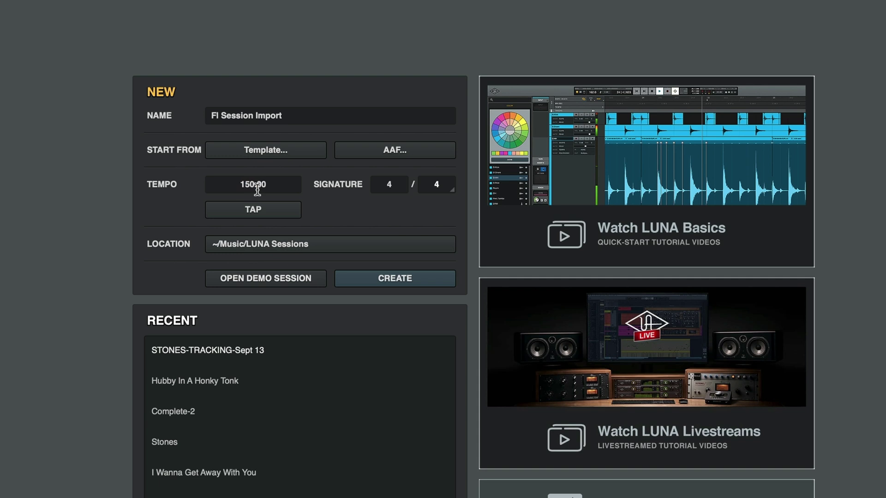
pyautogui.click(308, 245)
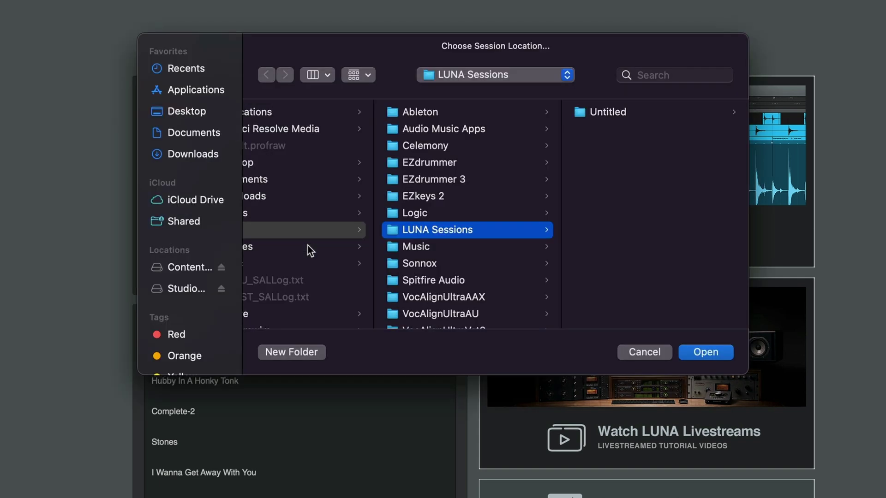
pyautogui.press('shift+super+n')
pyautogui.write('FL studio Session Import')
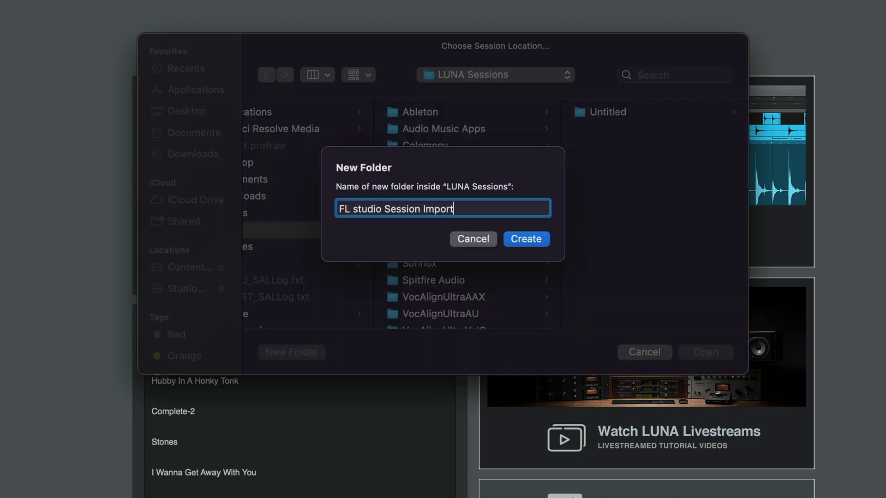
pyautogui.press('Return')
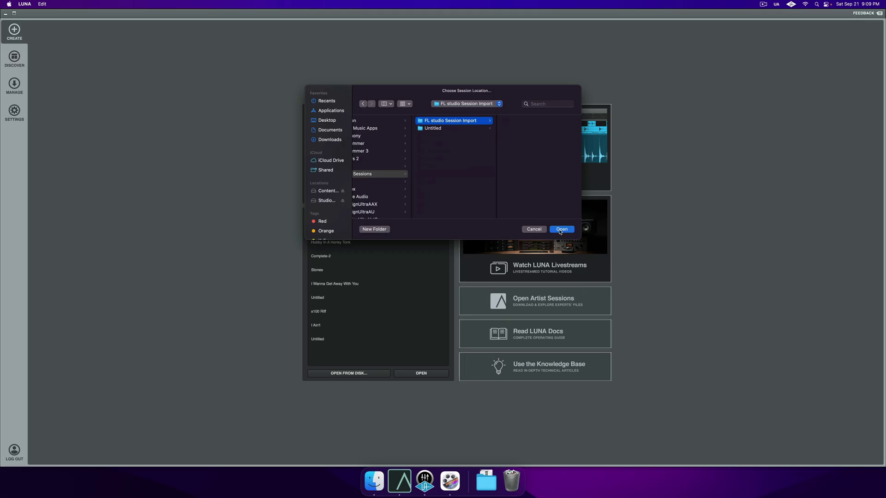
pyautogui.click(561, 229)
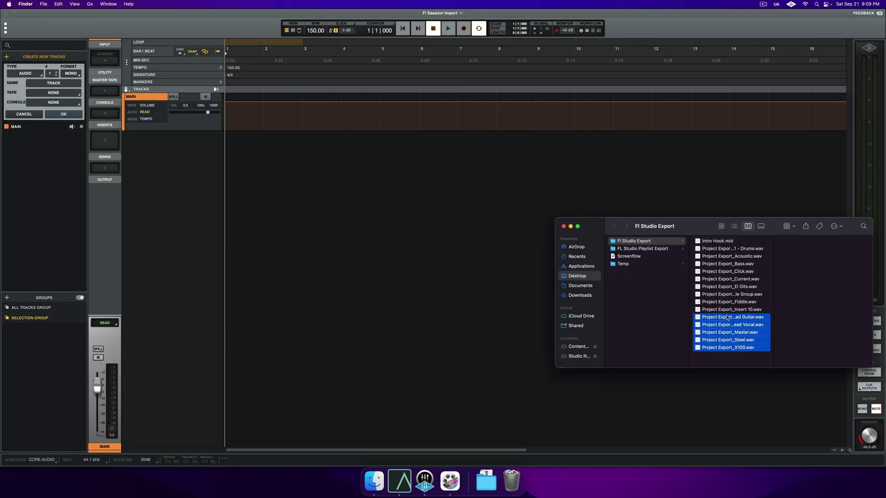
# Drag in the 14 WAV stems and Intro Hook.mid, use its tempo map, load Shape on Drumpad 1
pyautogui.moveTo(710, 323); pyautogui.dragTo(228, 247)
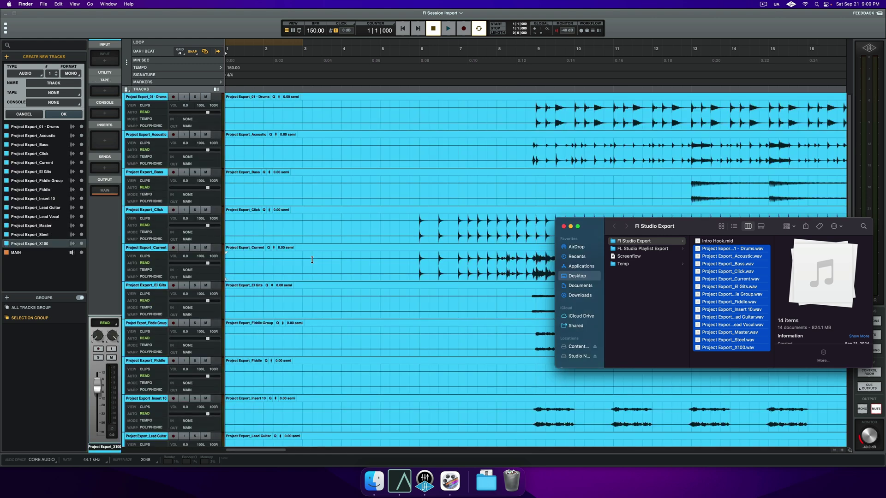
pyautogui.scroll(-10, 310, 257)
pyautogui.moveTo(718, 240); pyautogui.dragTo(690, 441)
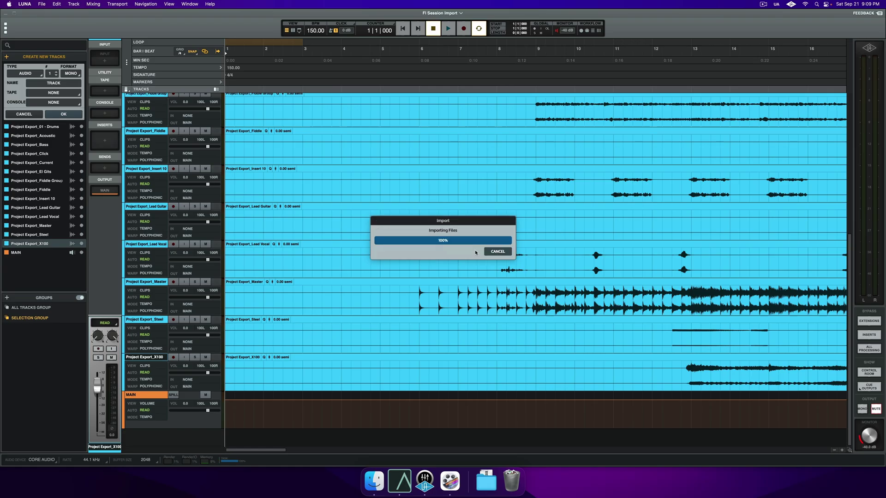
pyautogui.click(509, 252)
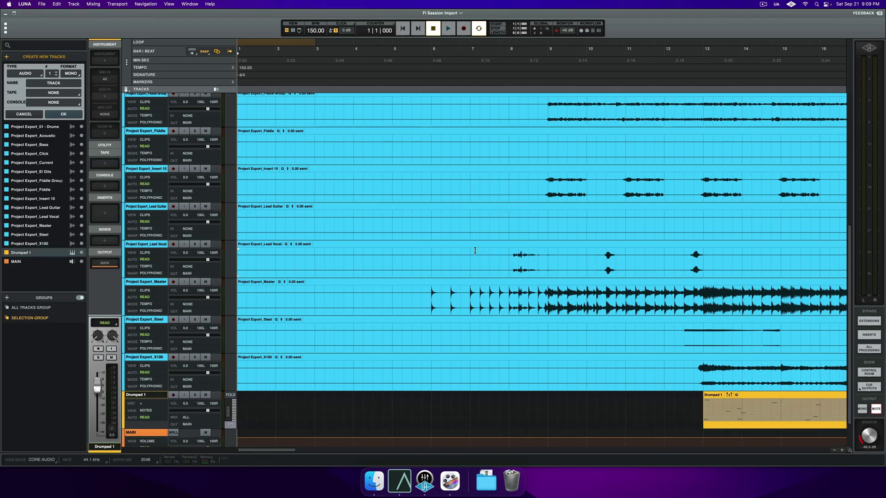
pyautogui.click(142, 404)
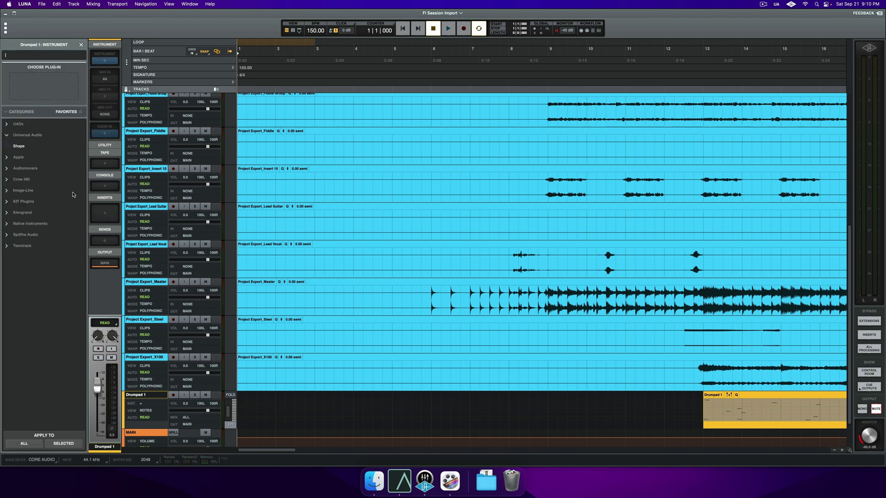
pyautogui.doubleClick(20, 147)
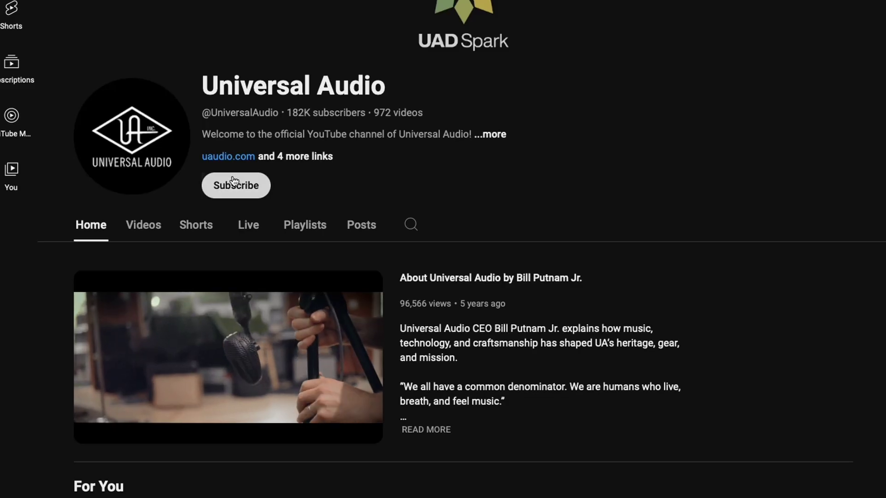
# Subscribe to the Universal Audio channel from its YouTube channel page
pyautogui.click(236, 183)
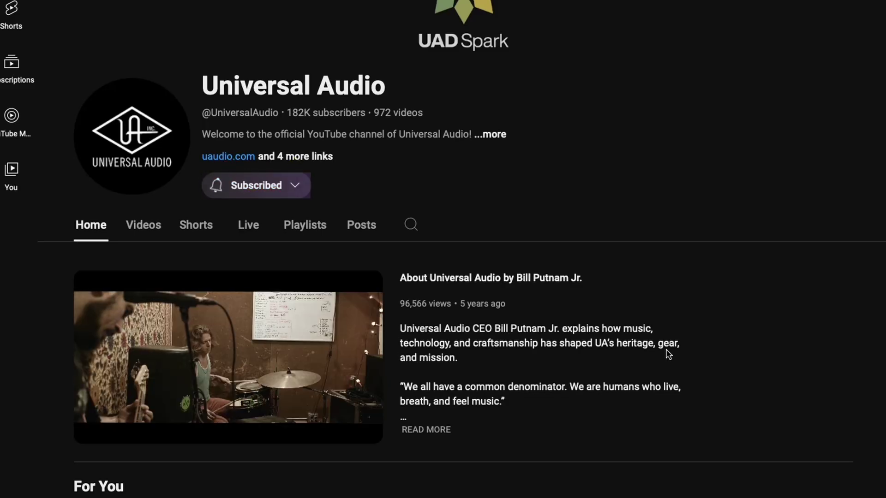